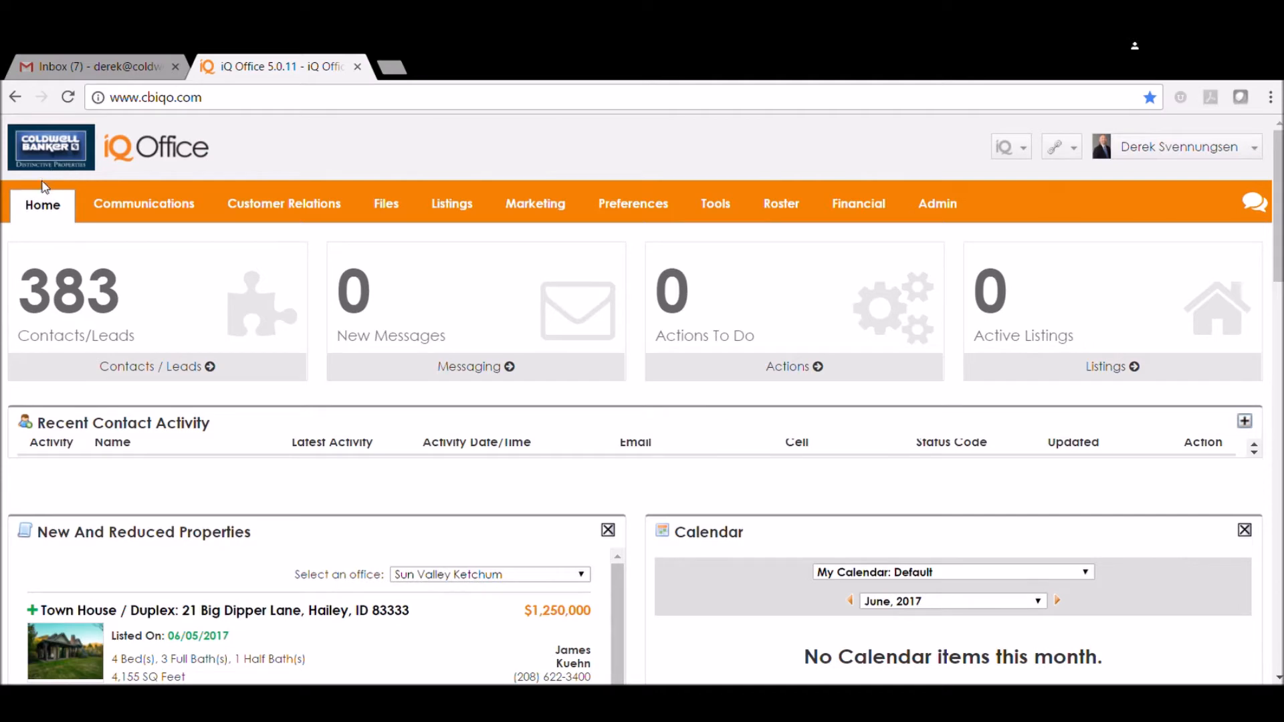
Open the details of the most recently added record in My Contacts / Leads
mouse_move(301, 206)
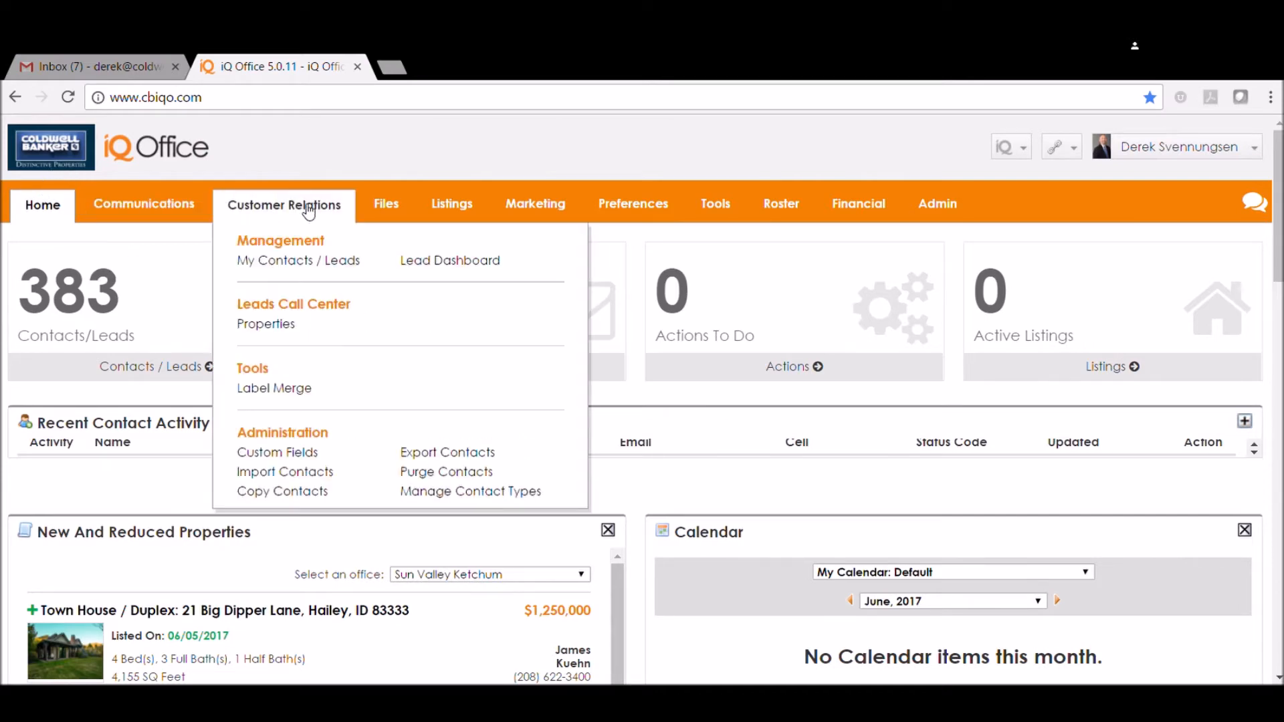
click(329, 260)
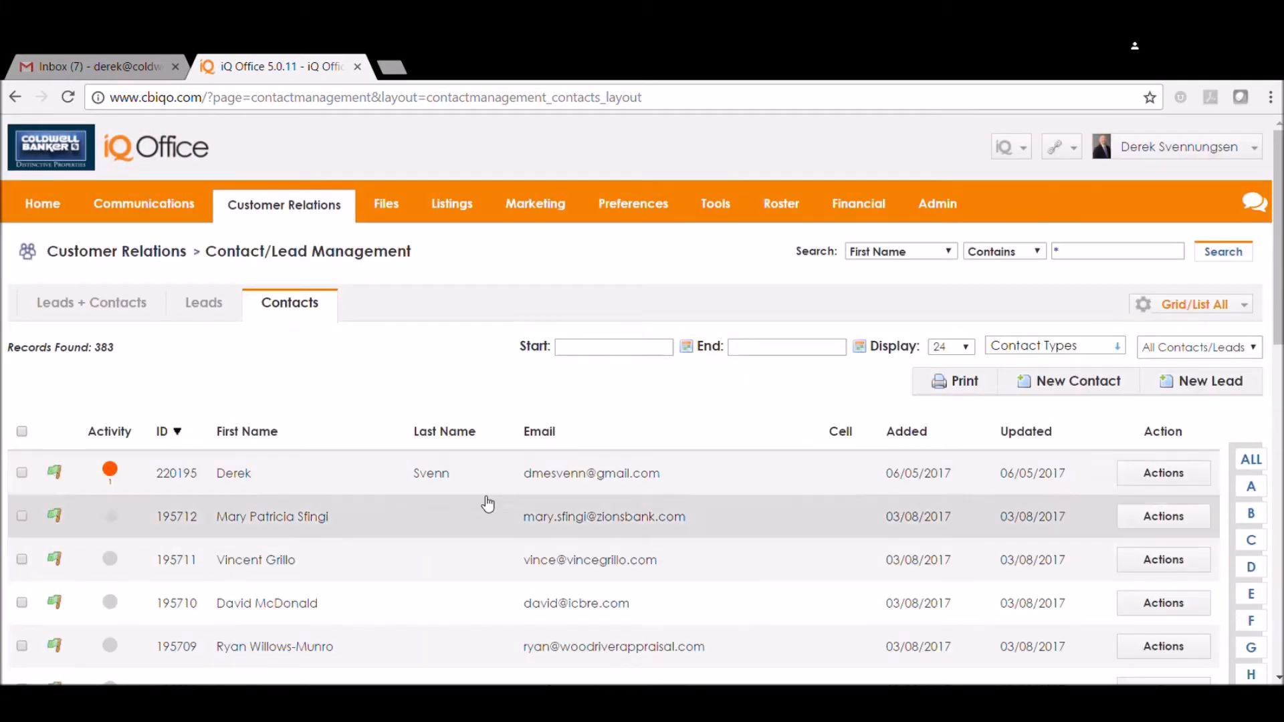
click(566, 478)
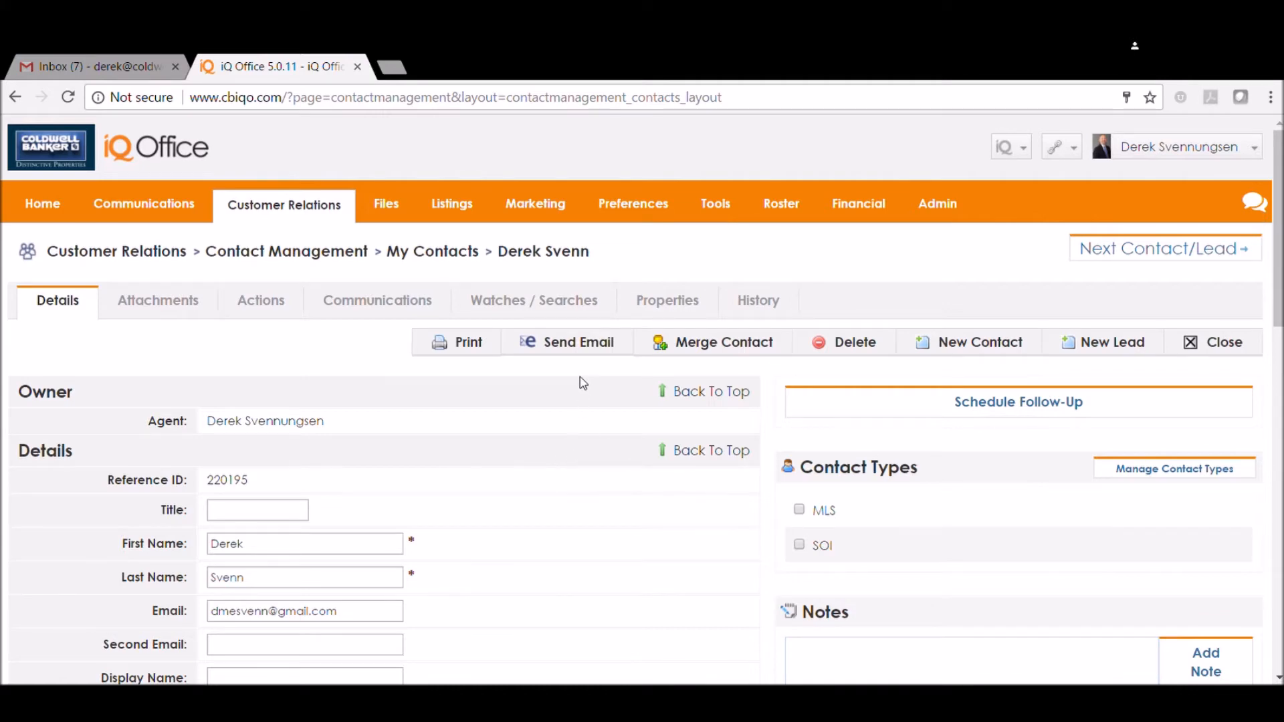
Look through the contact's details, social profile, Property Watch and Miscellaneous sections
scroll(580, 381, down, 3)
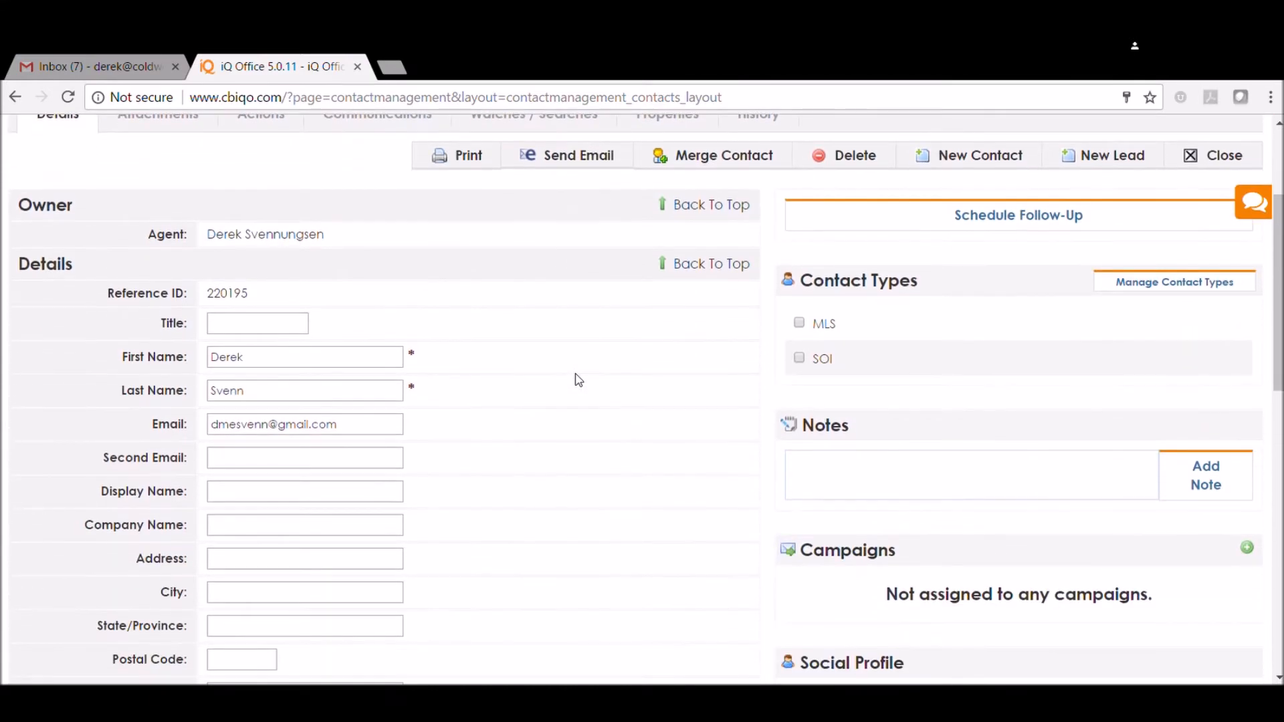
scroll(579, 380, down, 3)
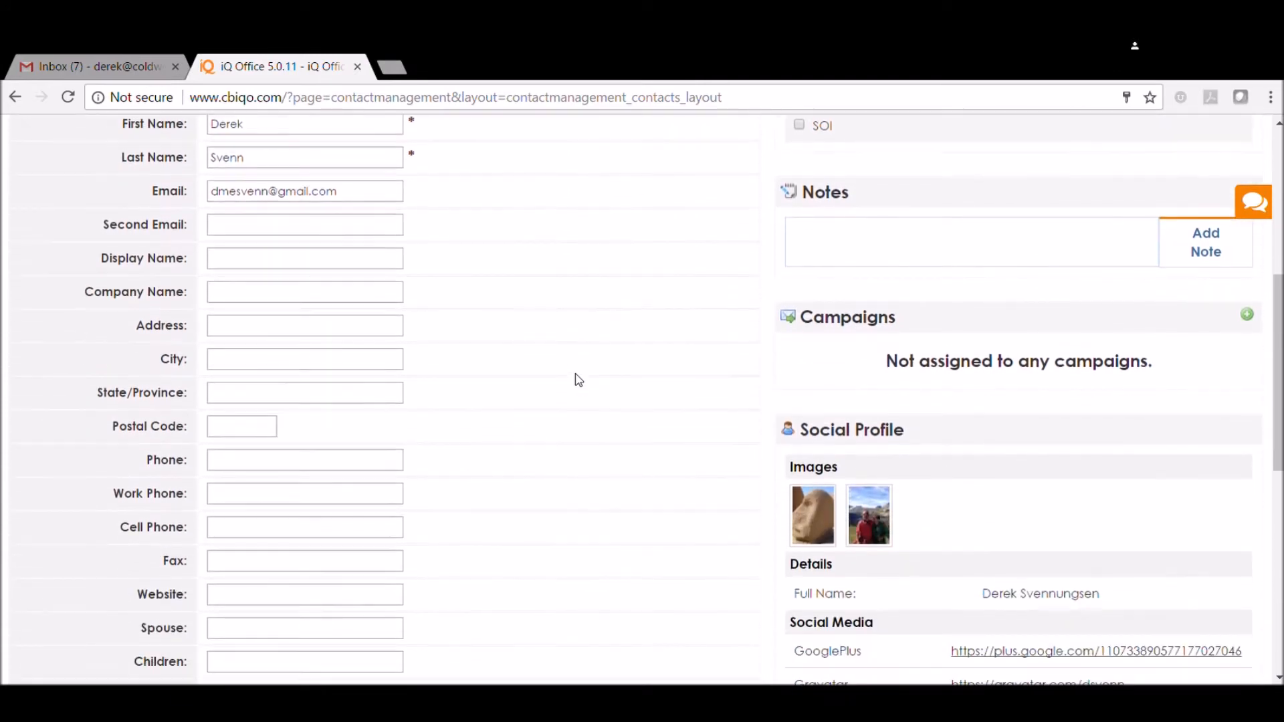
scroll(523, 323, down, 4)
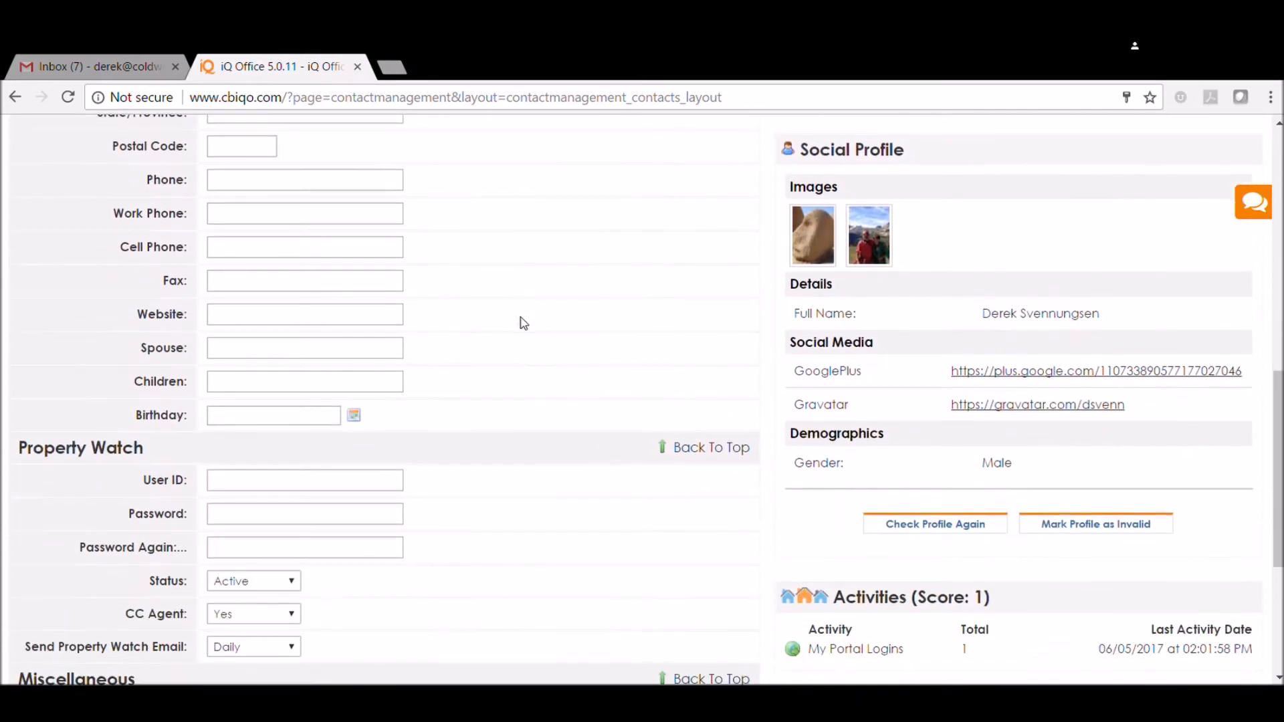
scroll(524, 323, down, 2)
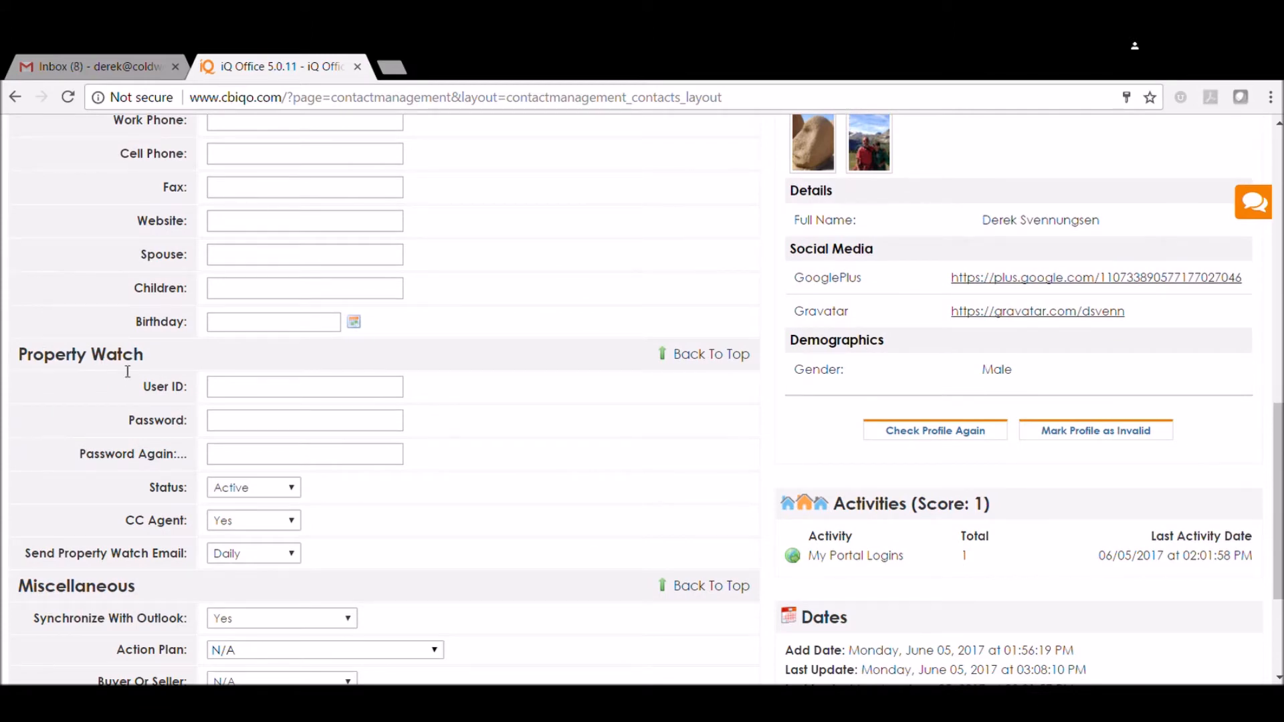
scroll(258, 371, down, 1)
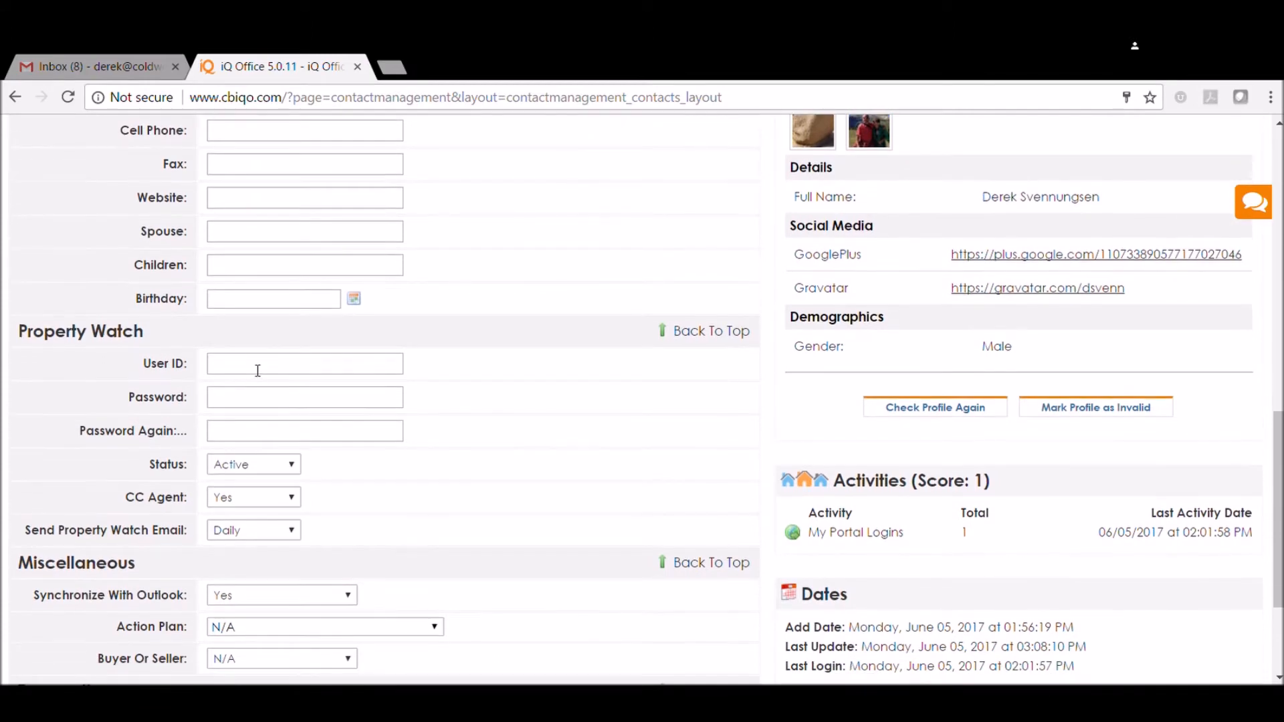
scroll(261, 374, down, 1)
scroll(261, 375, up, 1)
scroll(261, 374, down, 1)
scroll(236, 337, up, 1)
scroll(241, 335, up, 1)
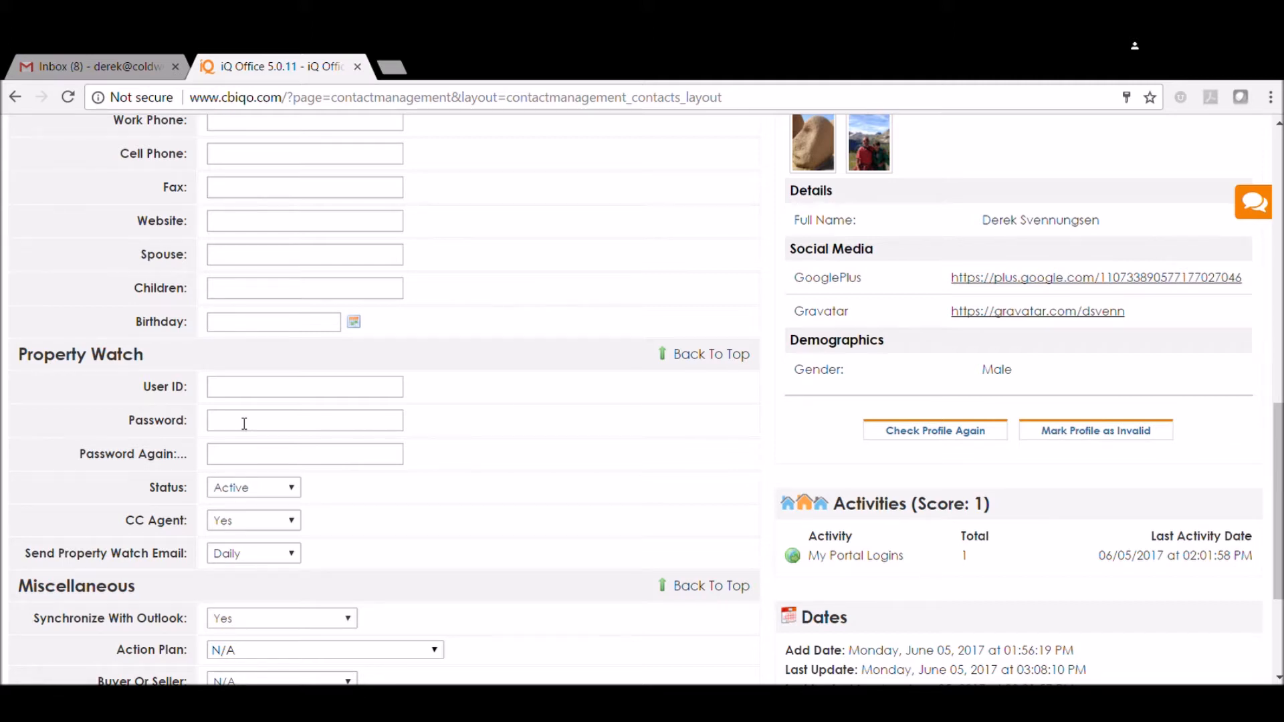
Enter the contact's user ID in the Property Watch section, replacing the autofilled one
click(270, 390)
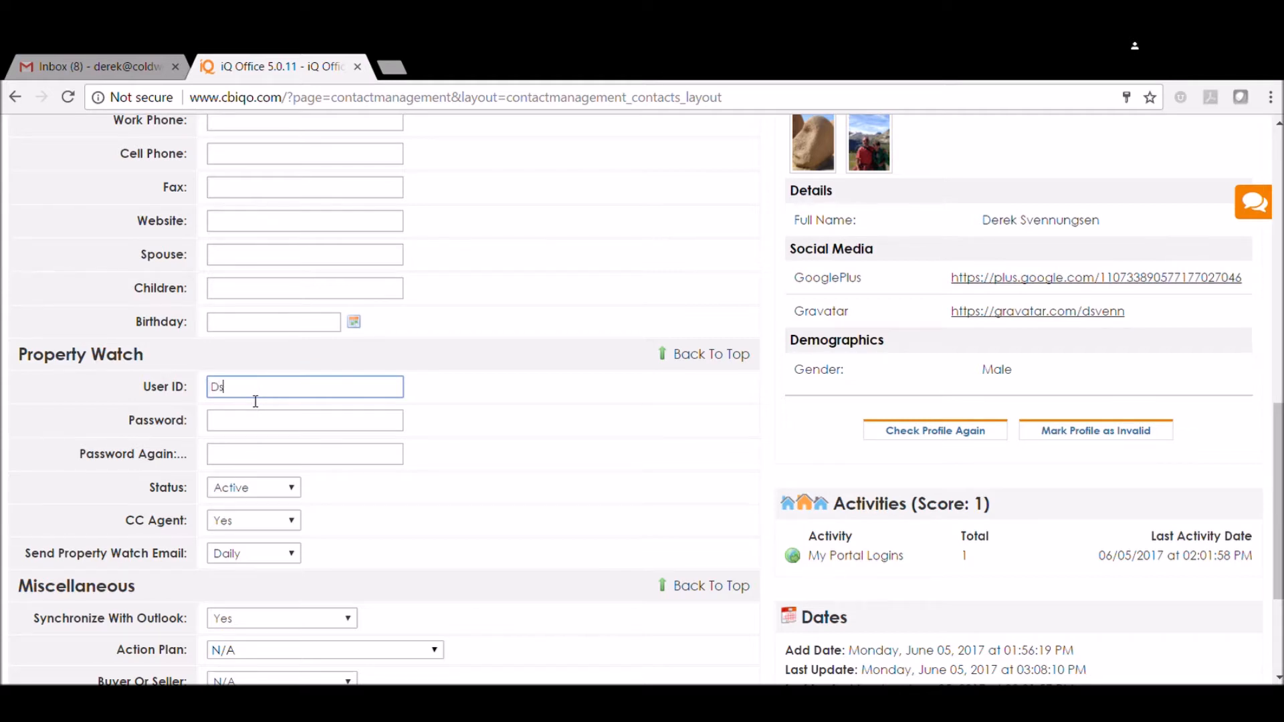
click(370, 427)
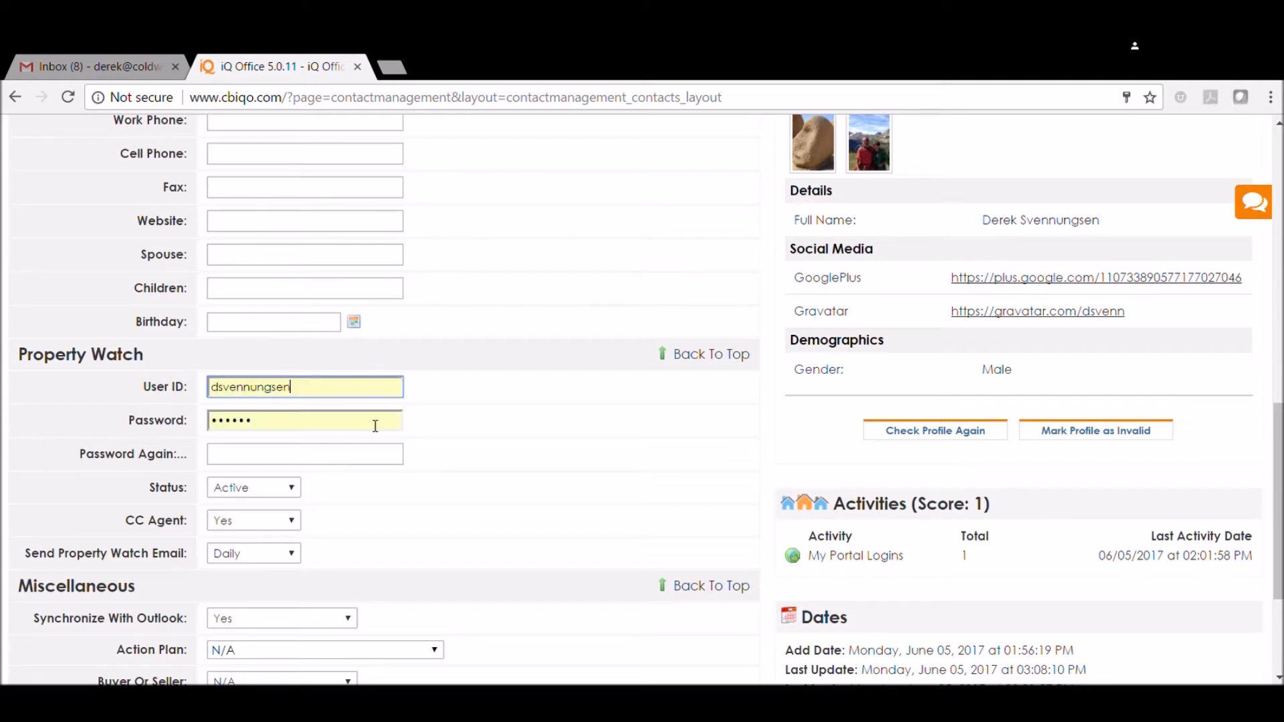
key(Tab)
key(shift+Tab)
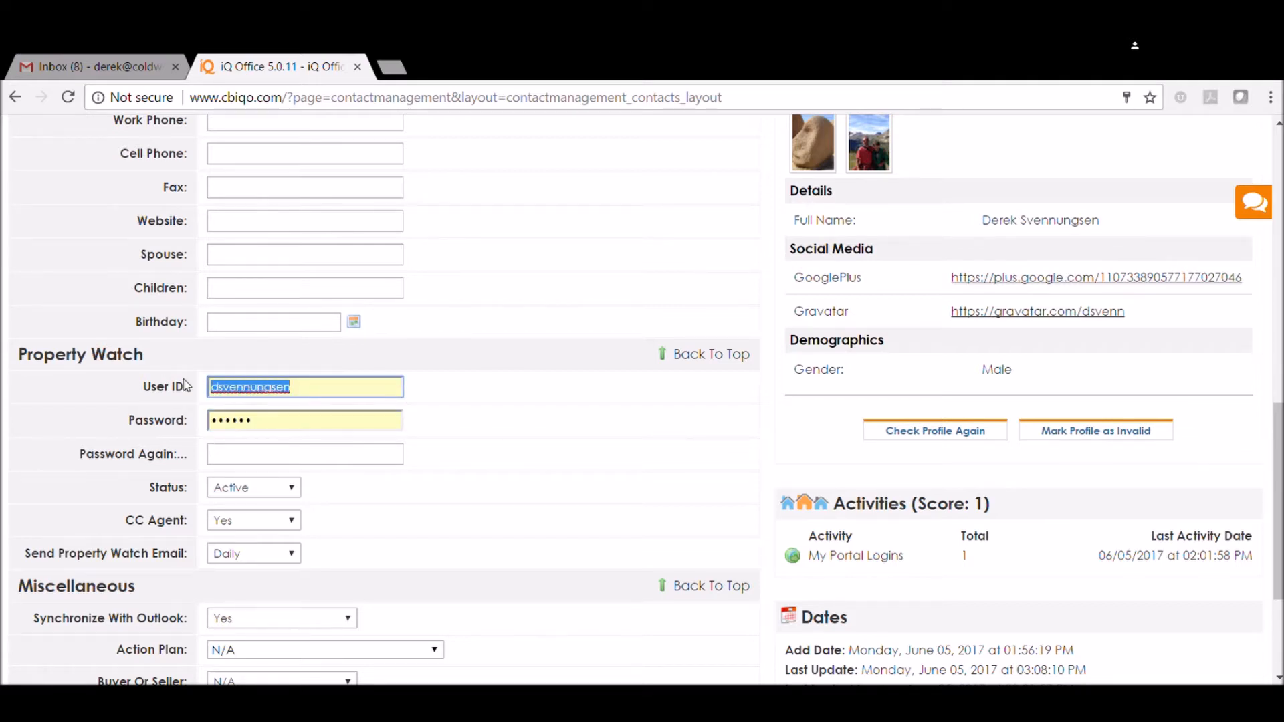
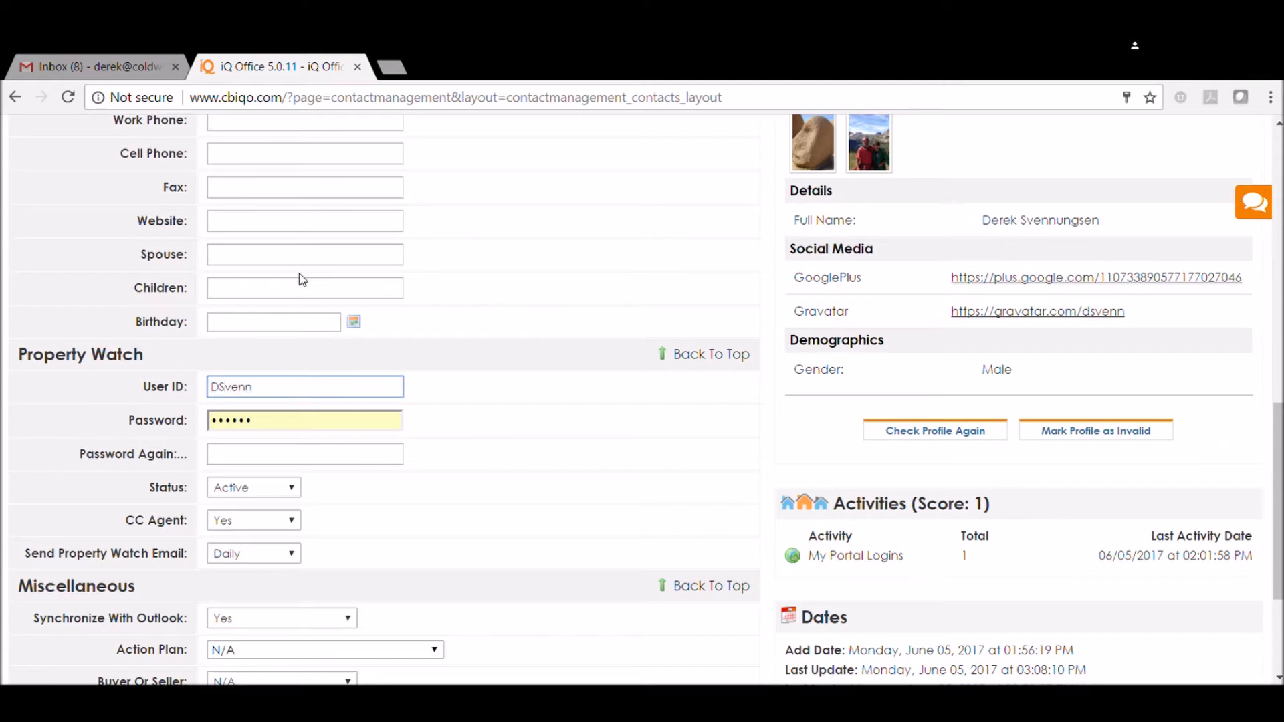
Replace the autofilled Property Watch password with the contact's own password and repeat it in the confirmation field
click(397, 471)
key(shift+Tab)
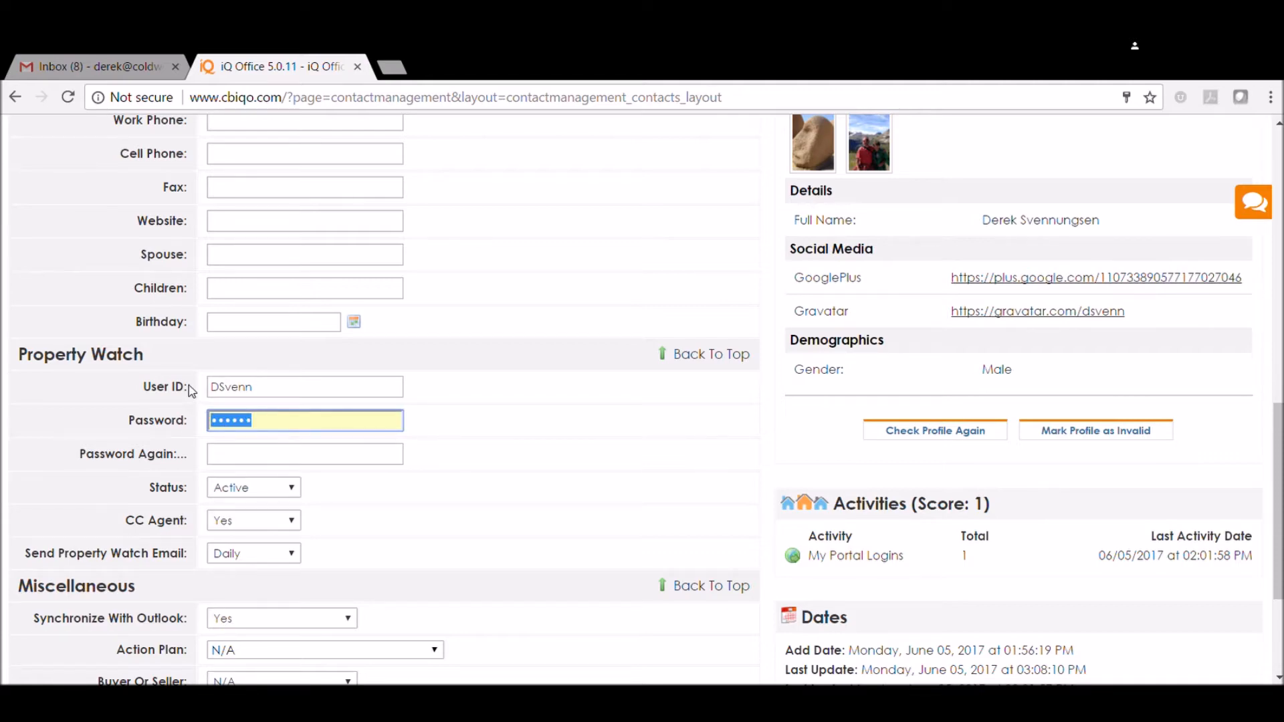
text(••)
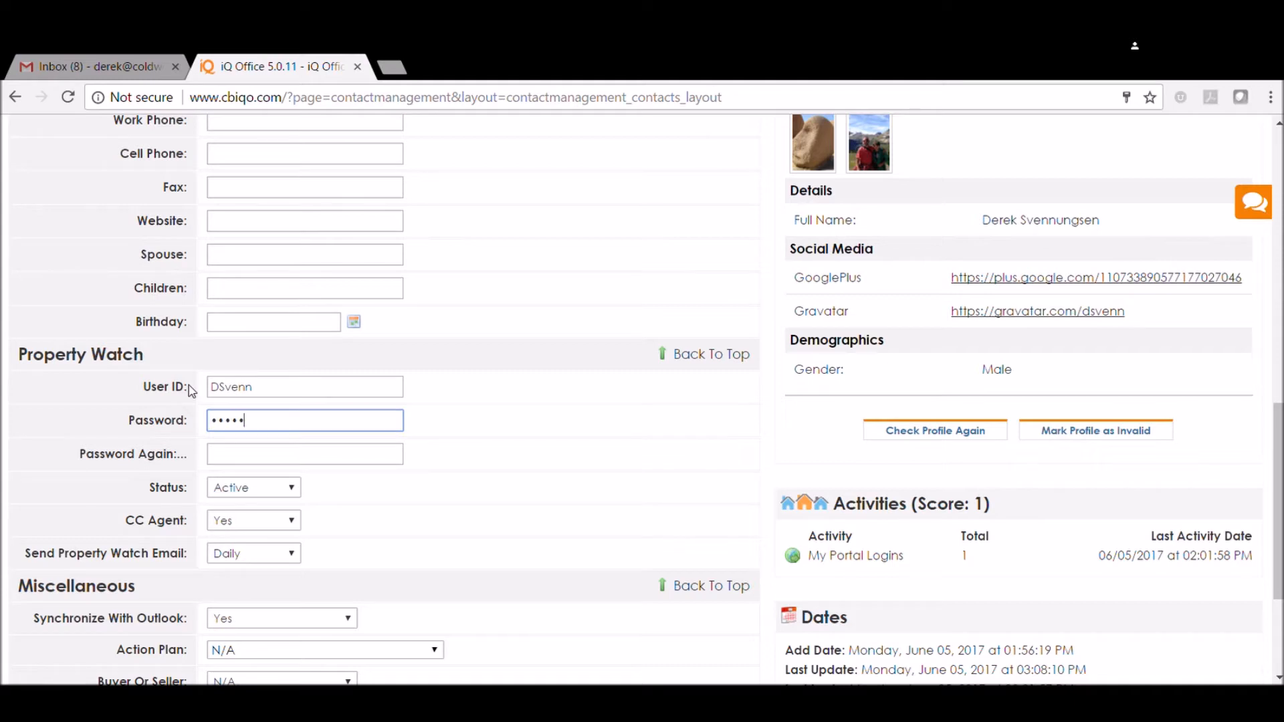
click(273, 463)
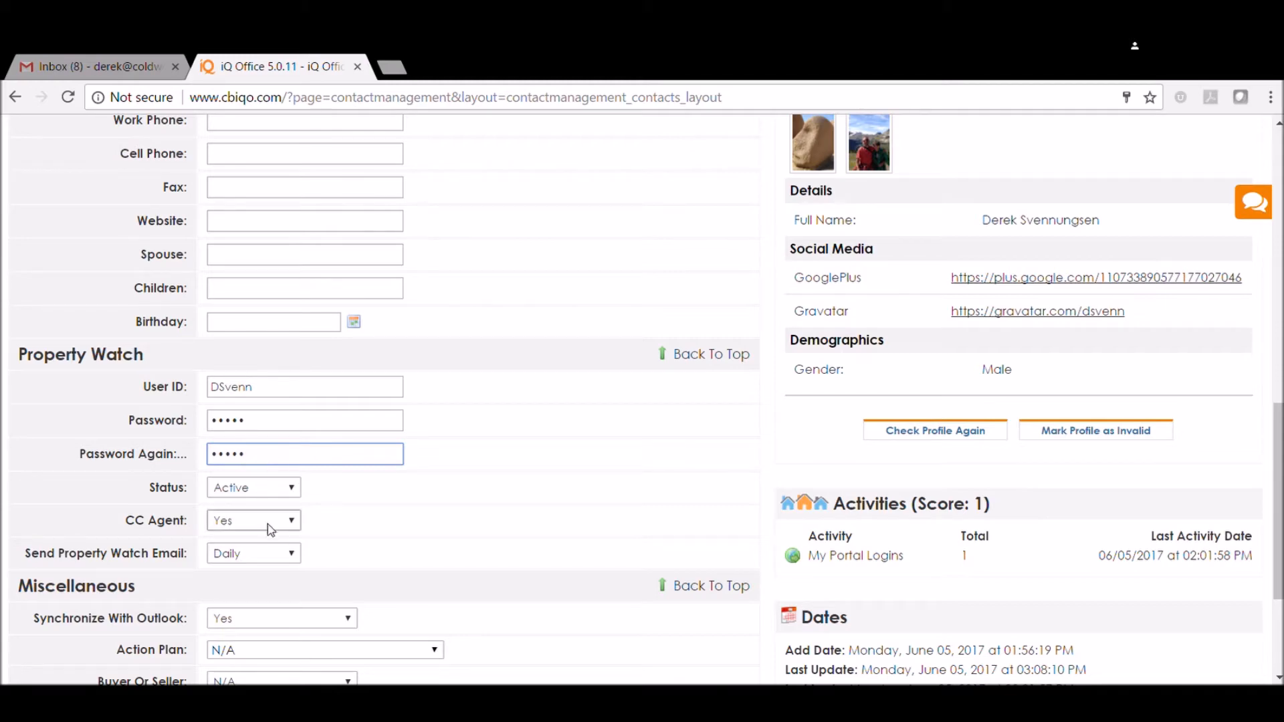
Set the Property Watch email frequency to send on MLS changes and save the contact
click(242, 560)
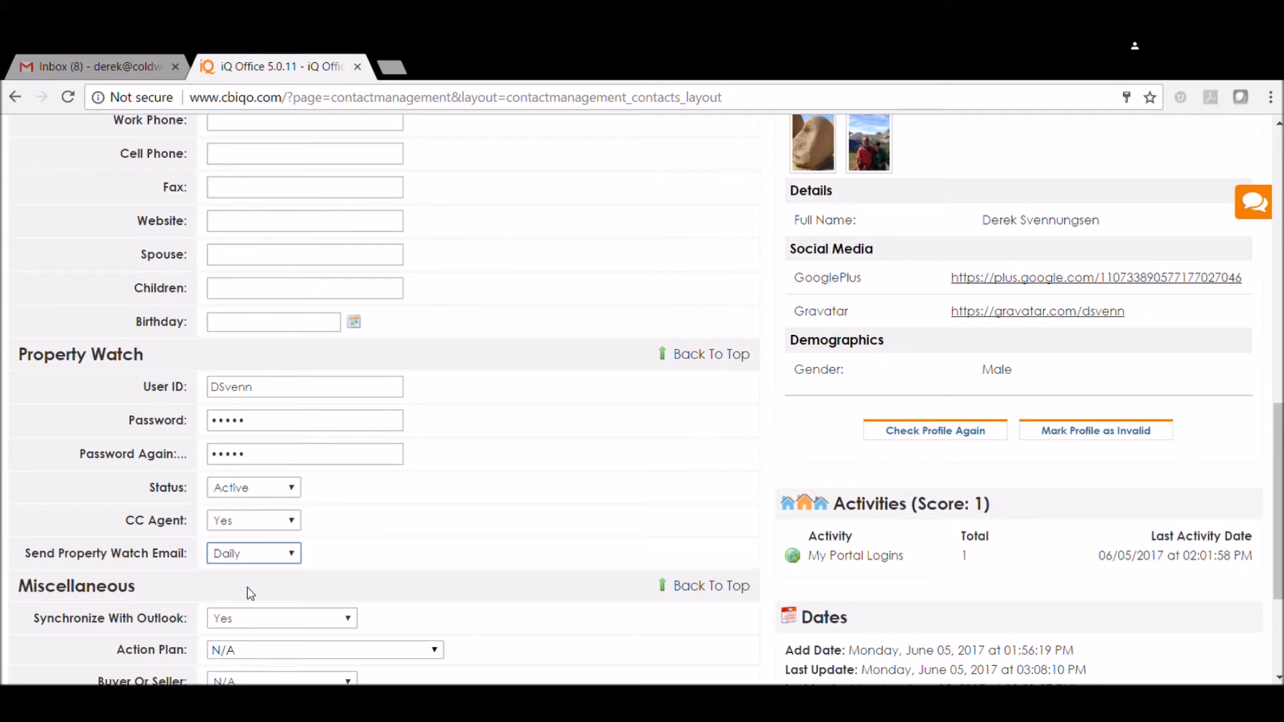
click(250, 588)
scroll(358, 568, up, 3)
scroll(1120, 372, down, 3)
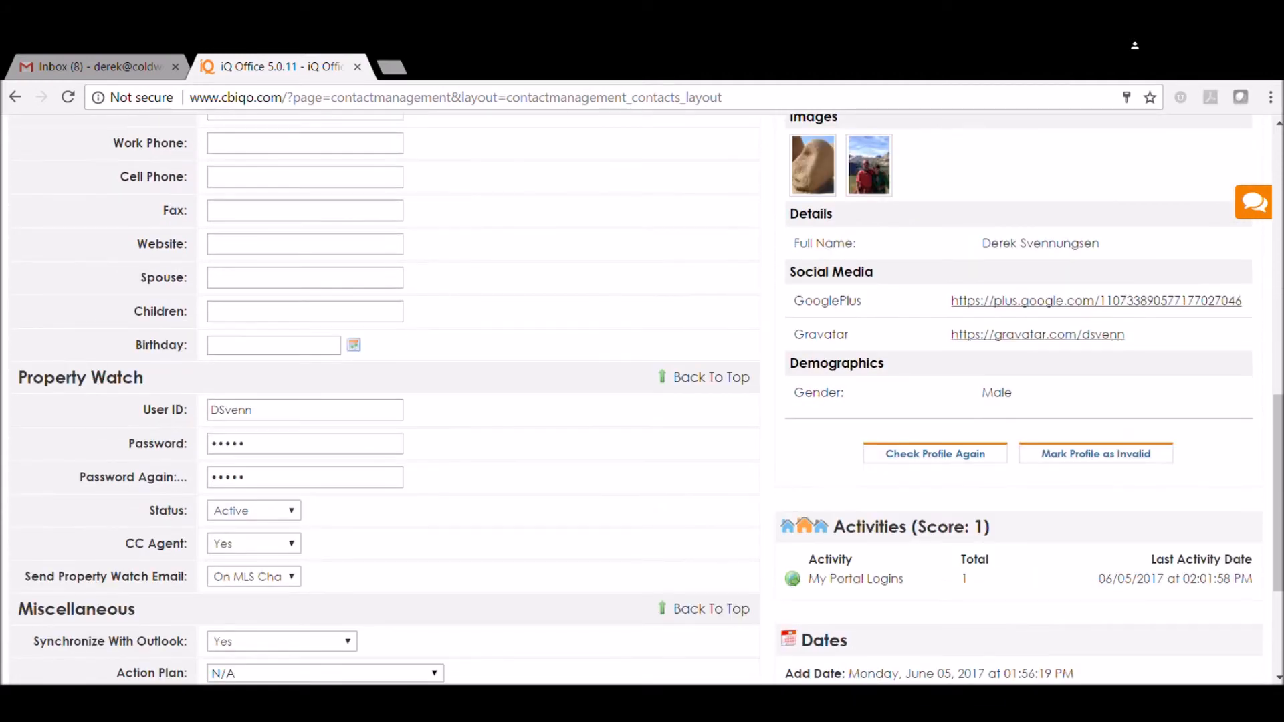
scroll(596, 493, down, 3)
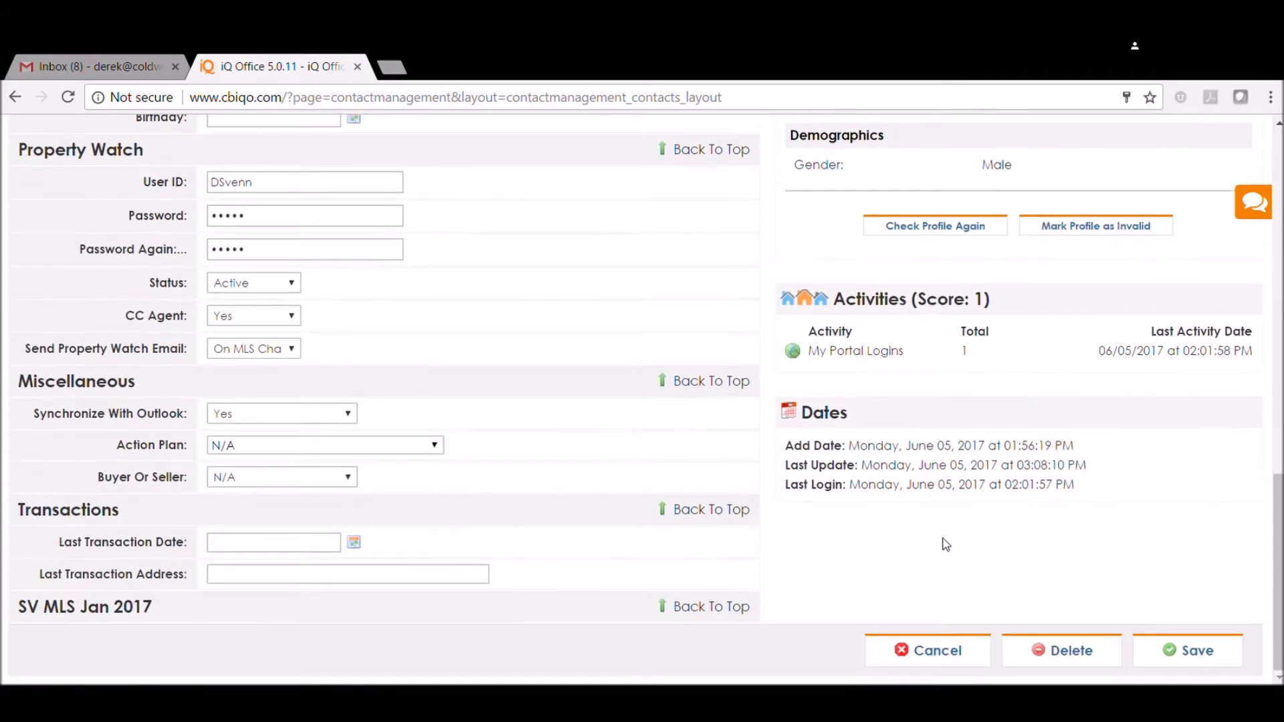
click(1190, 652)
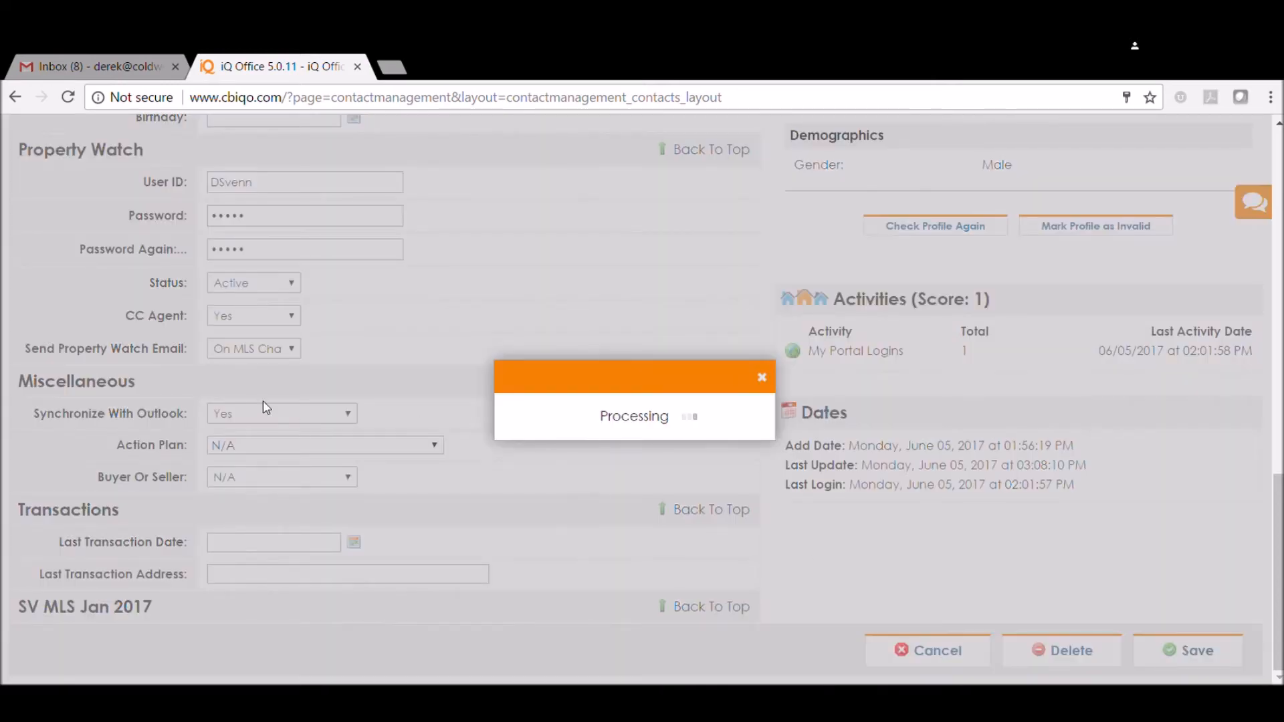
Create a new Residential - List View watch for the contact and enter the buyer's name as the watch name
scroll(519, 291, up, 11)
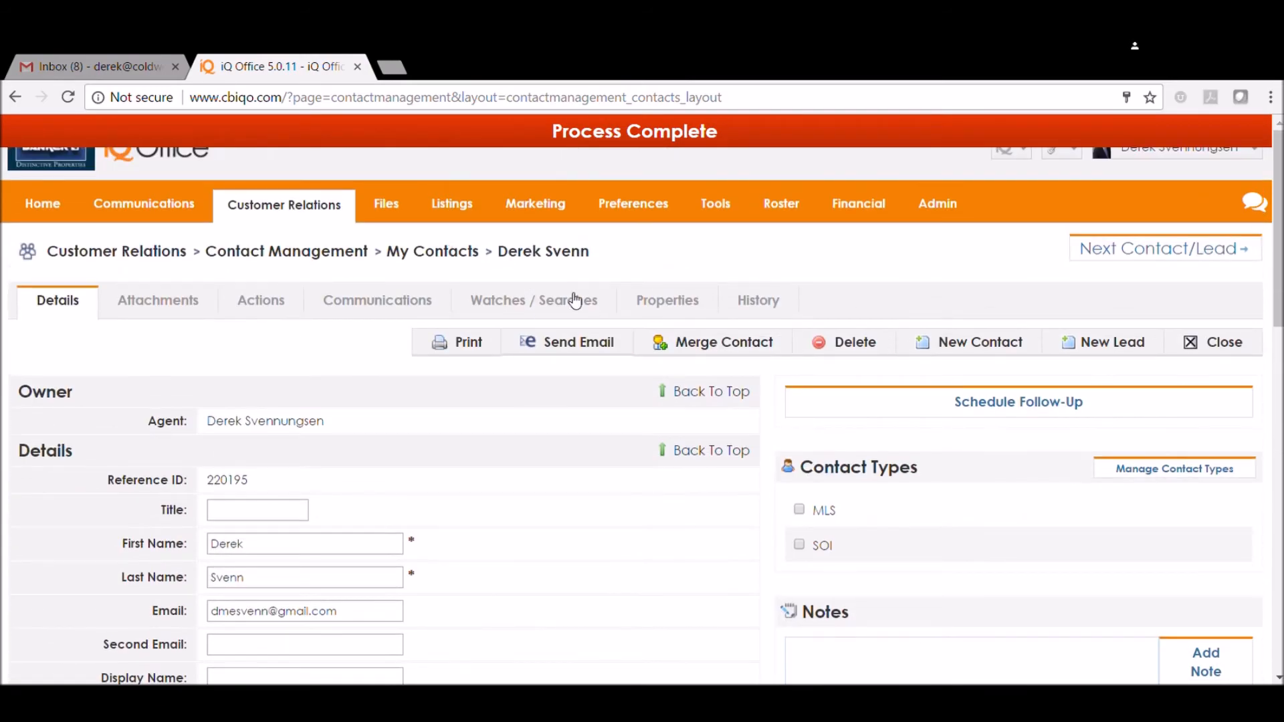
click(563, 305)
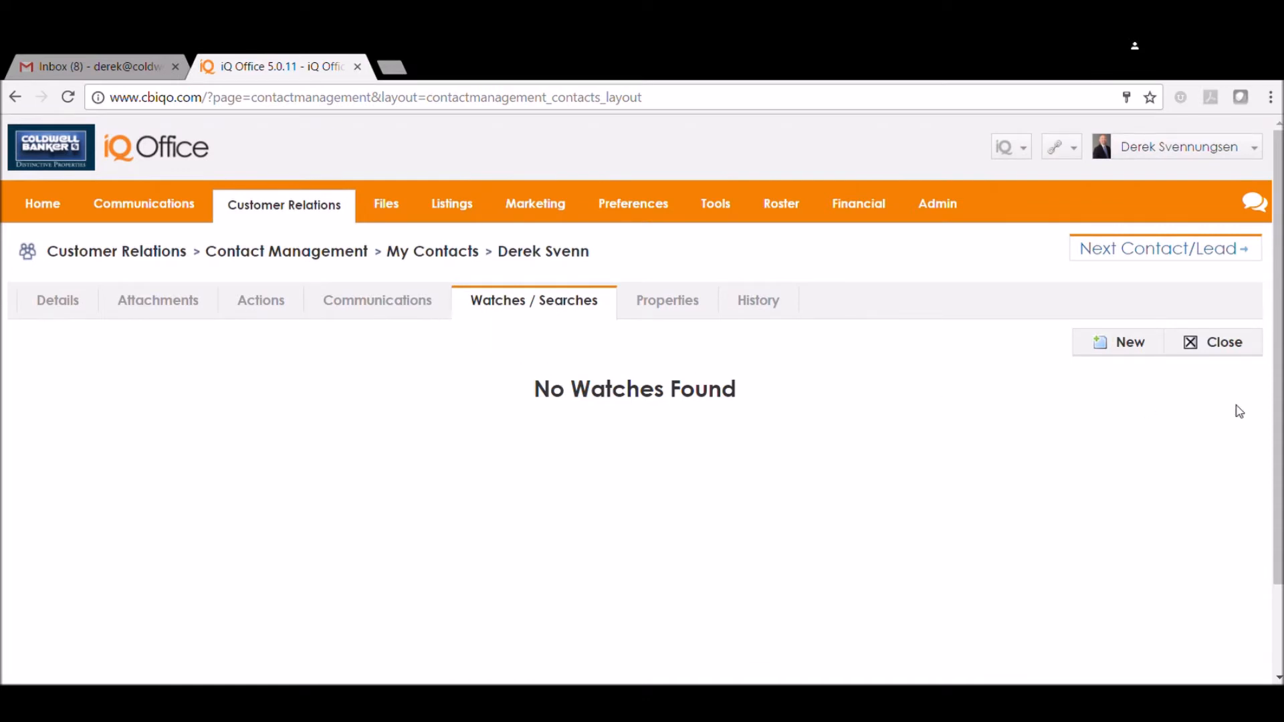
click(1112, 346)
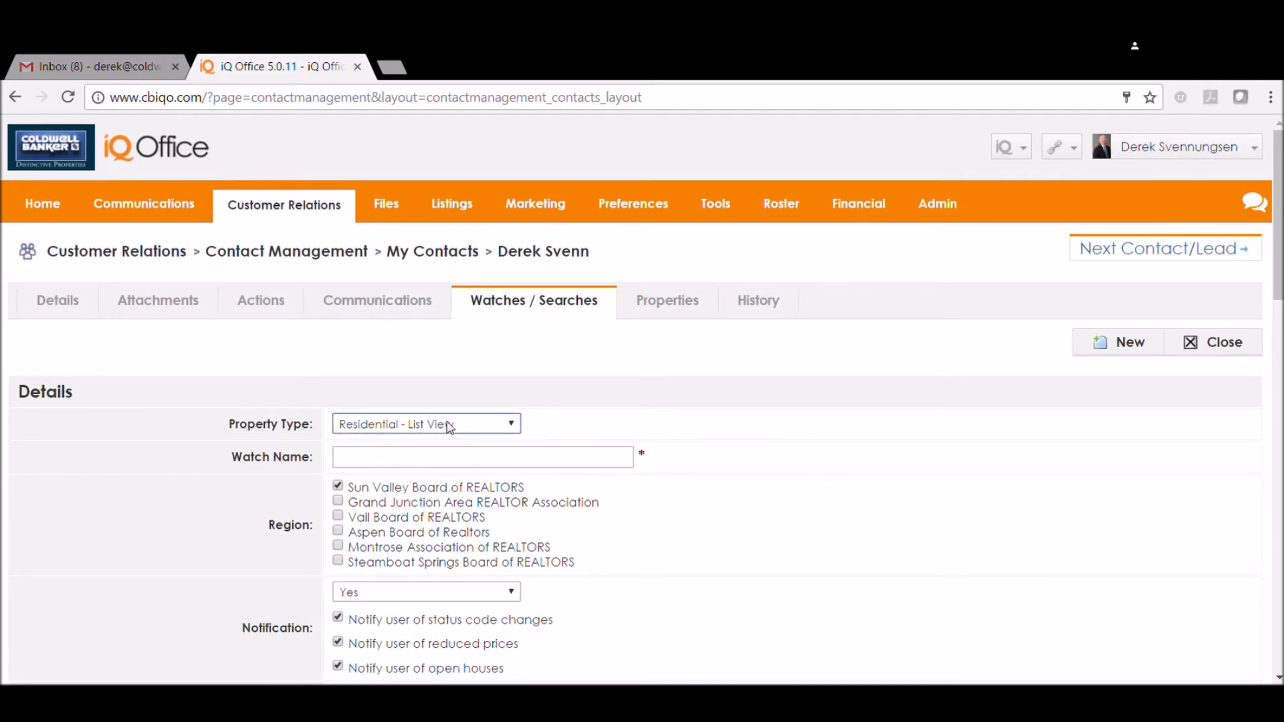
click(462, 459)
text(Derek Buyer)
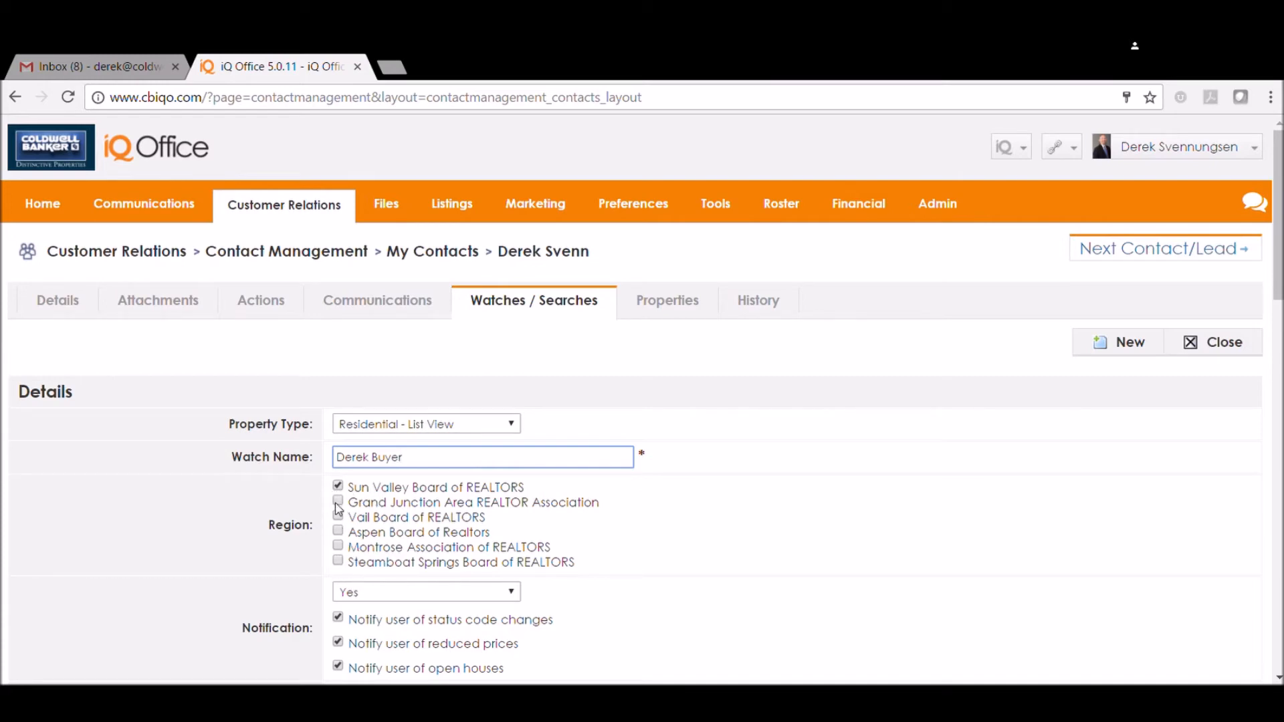
Turn off open house notifications for the watch and set its price range from $340,000 to $500,000
scroll(401, 508, down, 2)
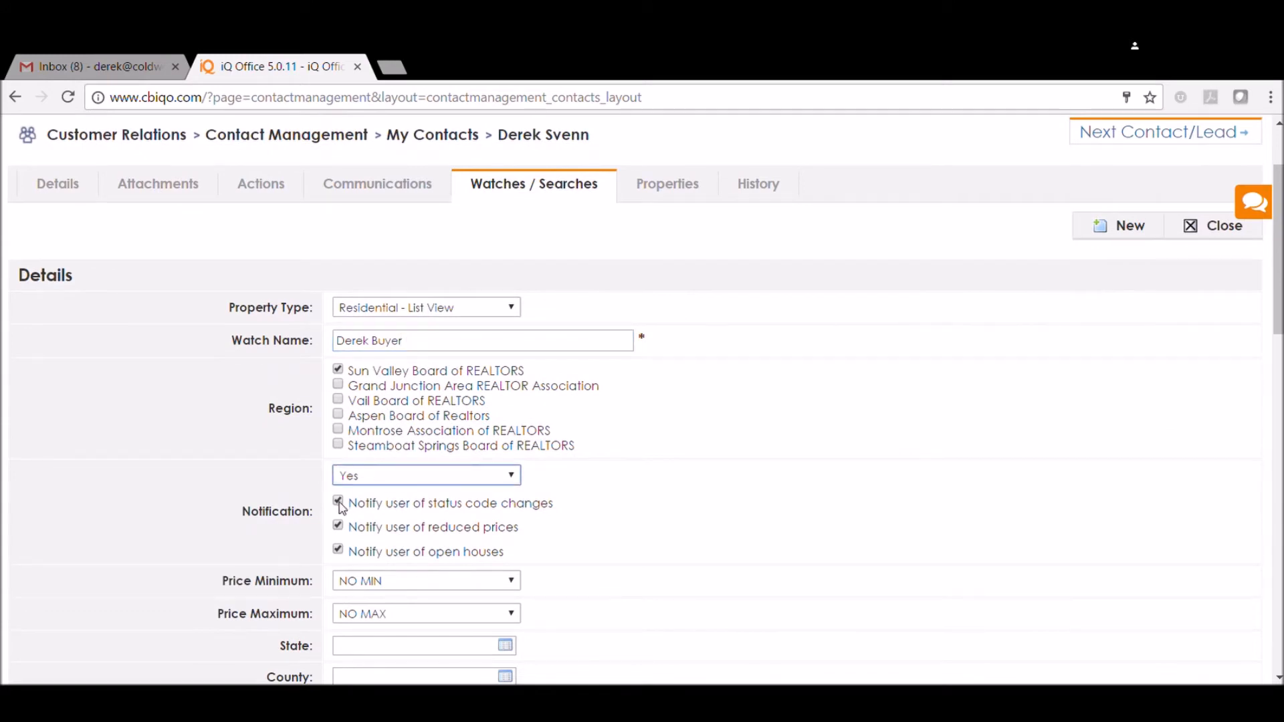
click(339, 551)
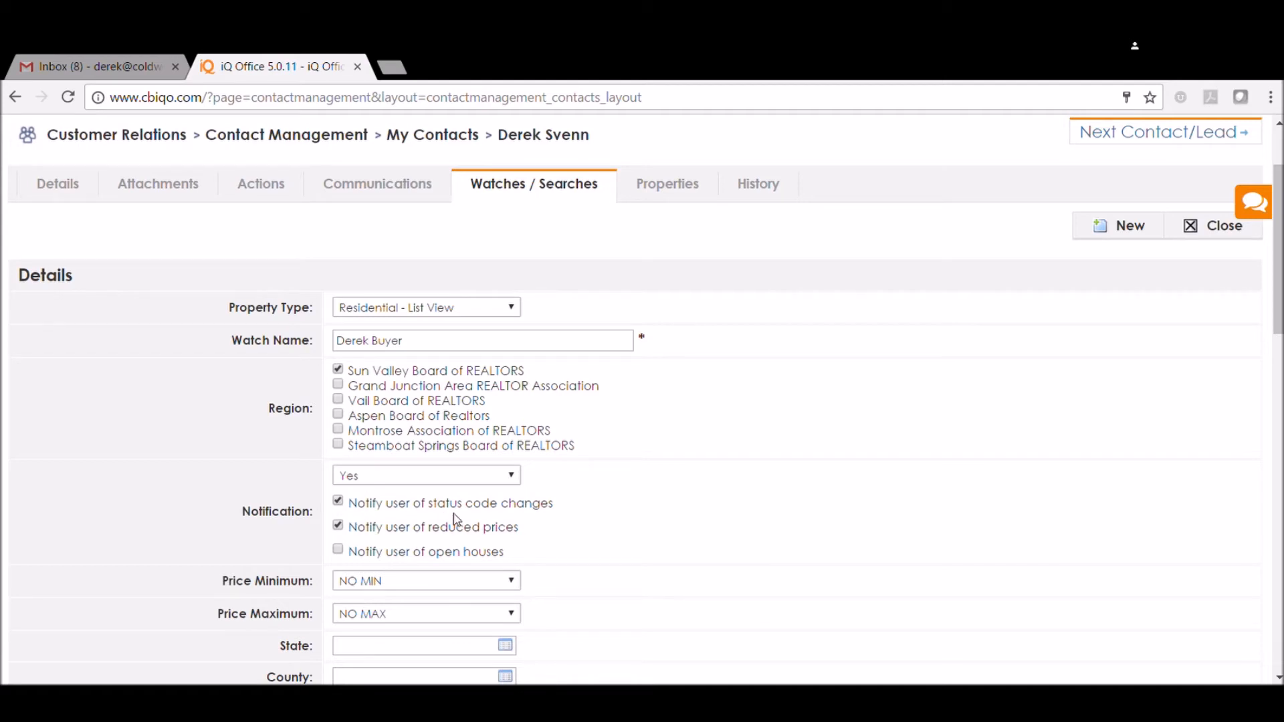
click(434, 574)
click(356, 339)
click(441, 611)
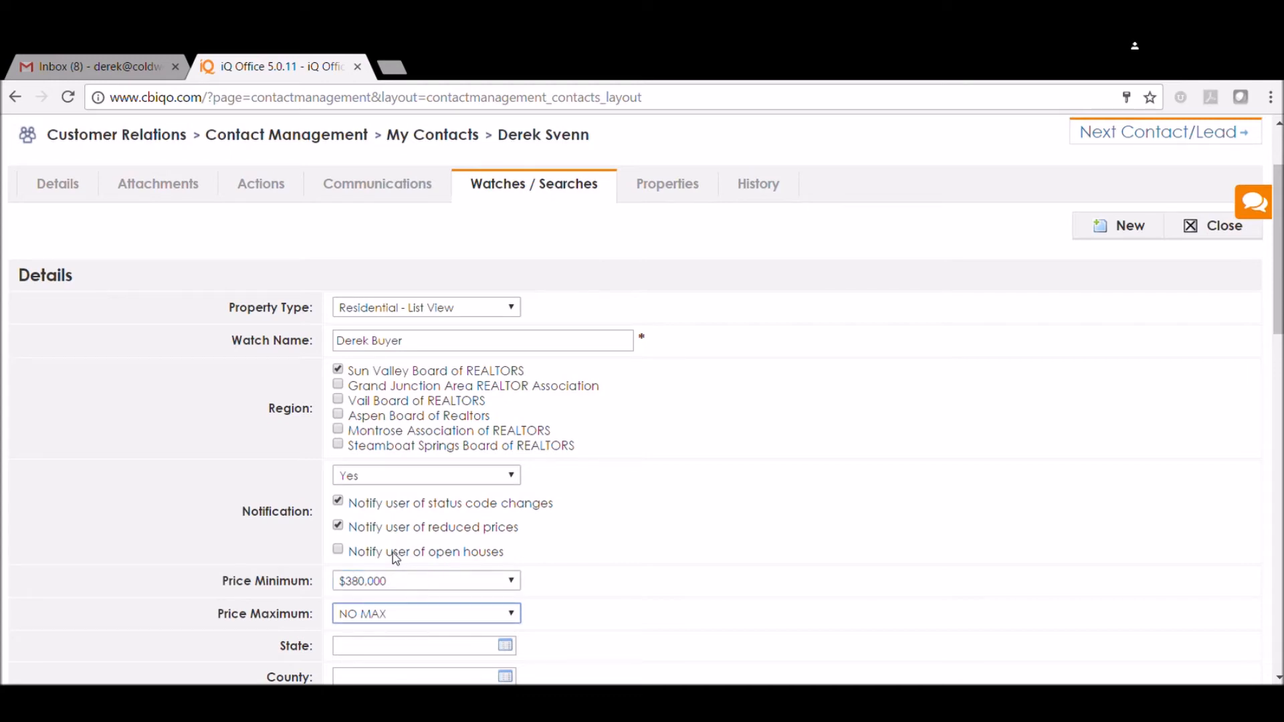
click(367, 462)
click(401, 585)
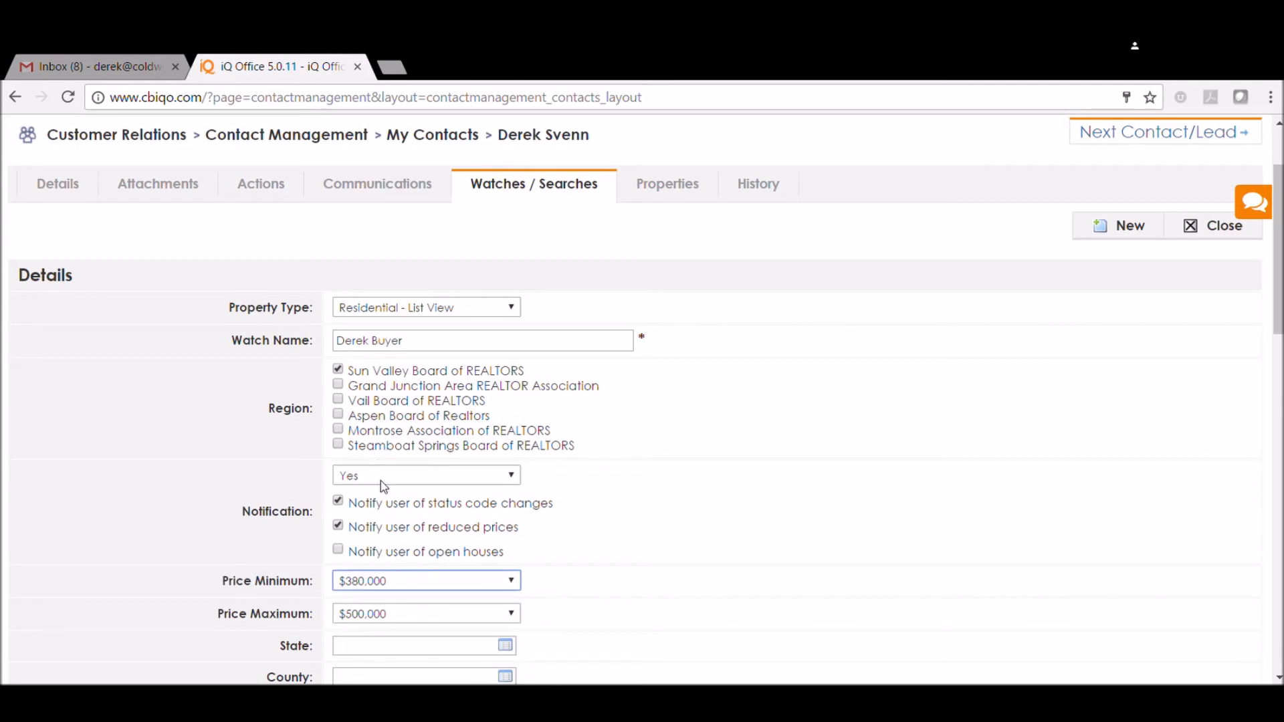
click(397, 513)
Limit the watch's location to the state ID and Blaine county
scroll(501, 575, down, 2)
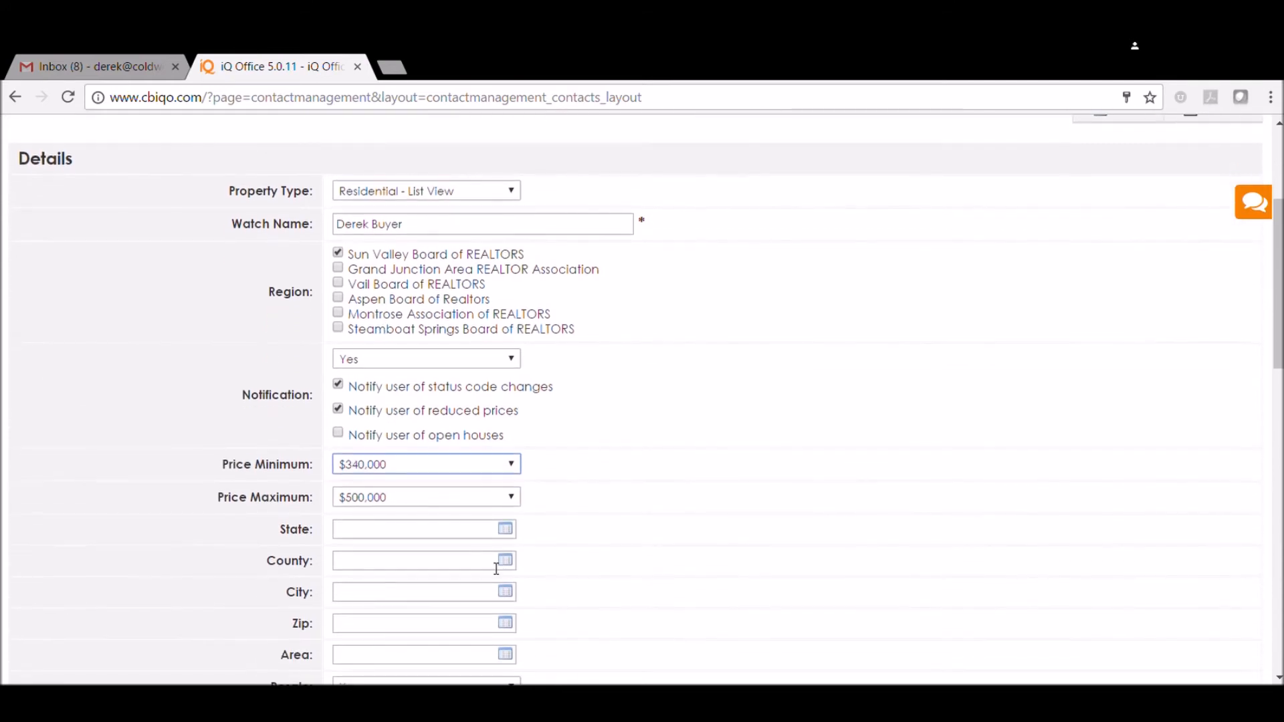
click(504, 530)
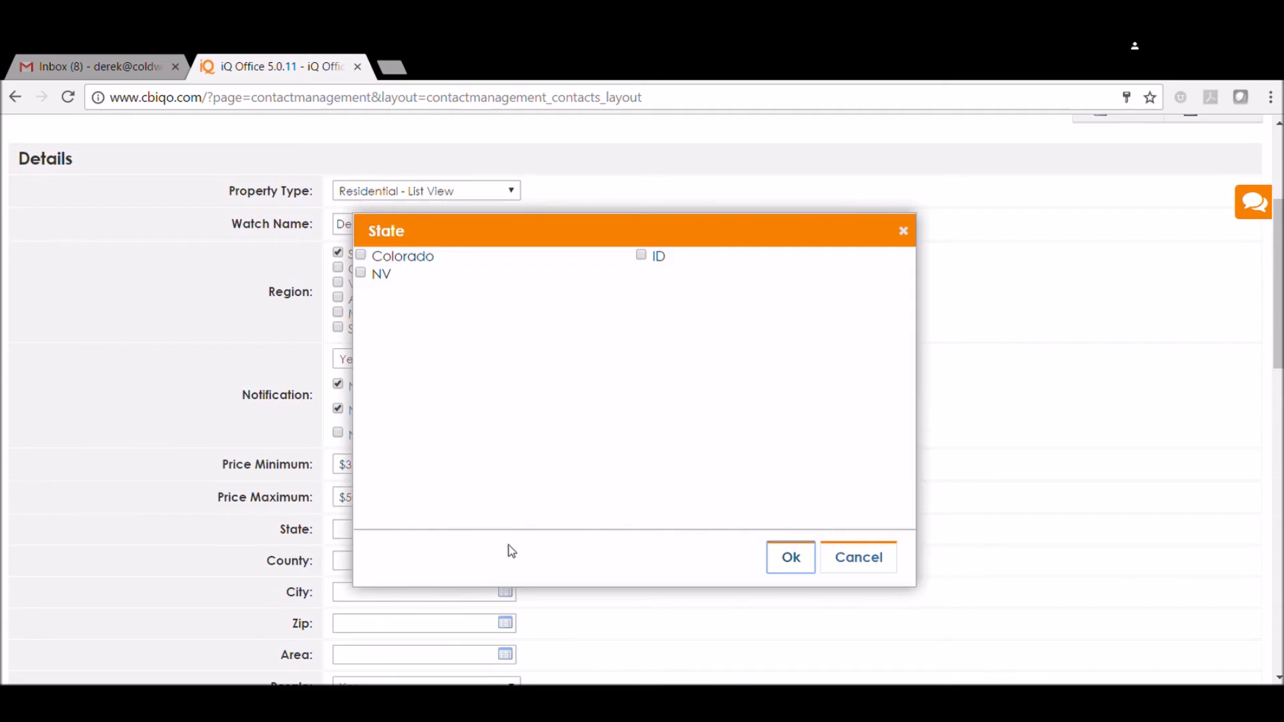
click(640, 255)
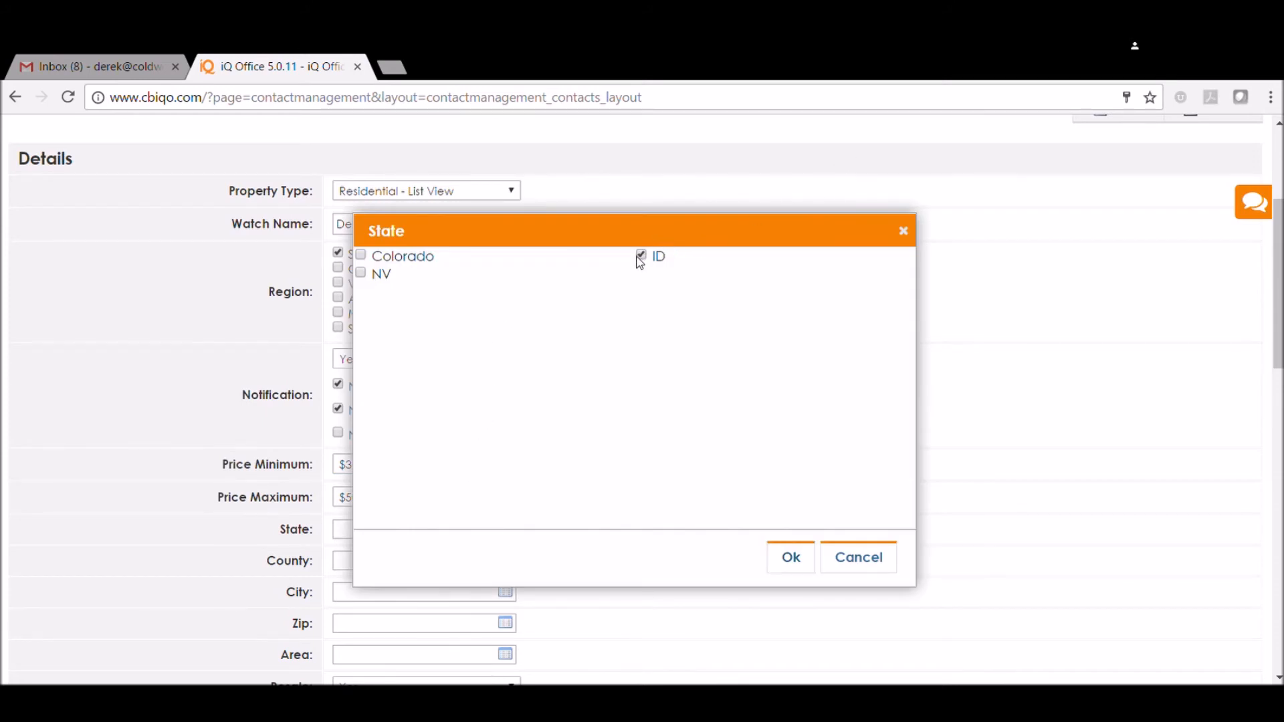
click(774, 552)
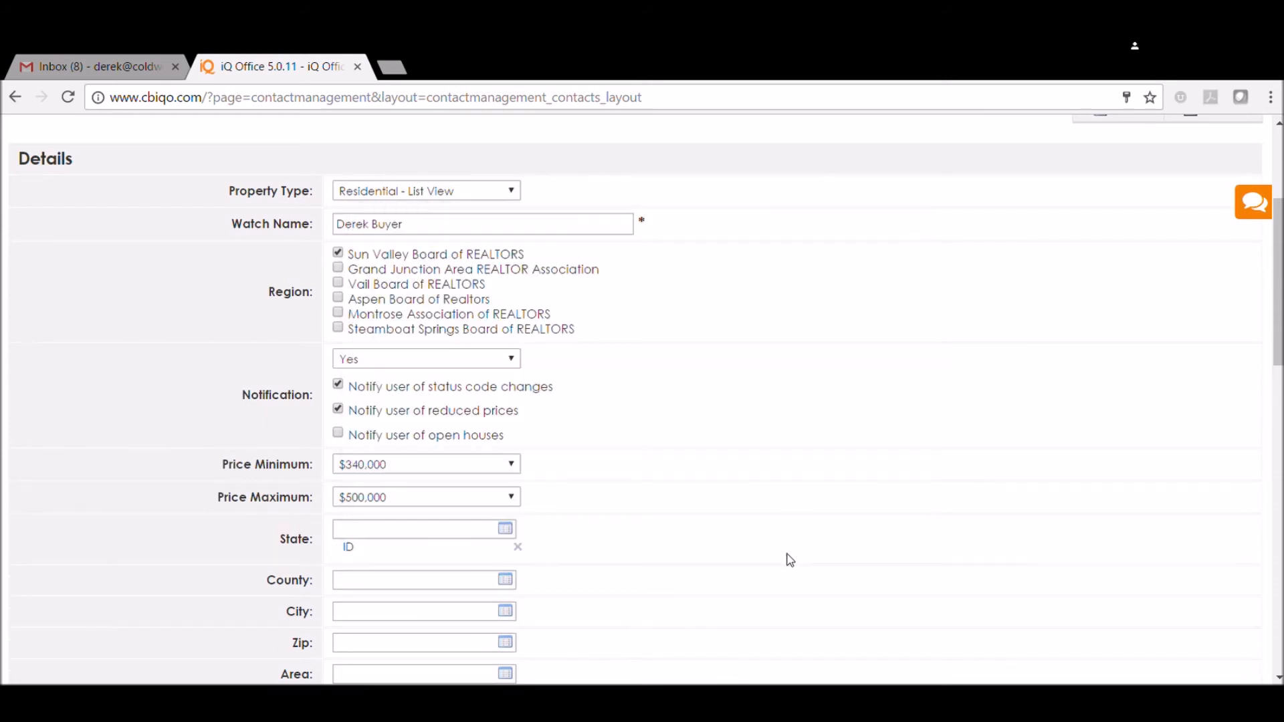
click(508, 580)
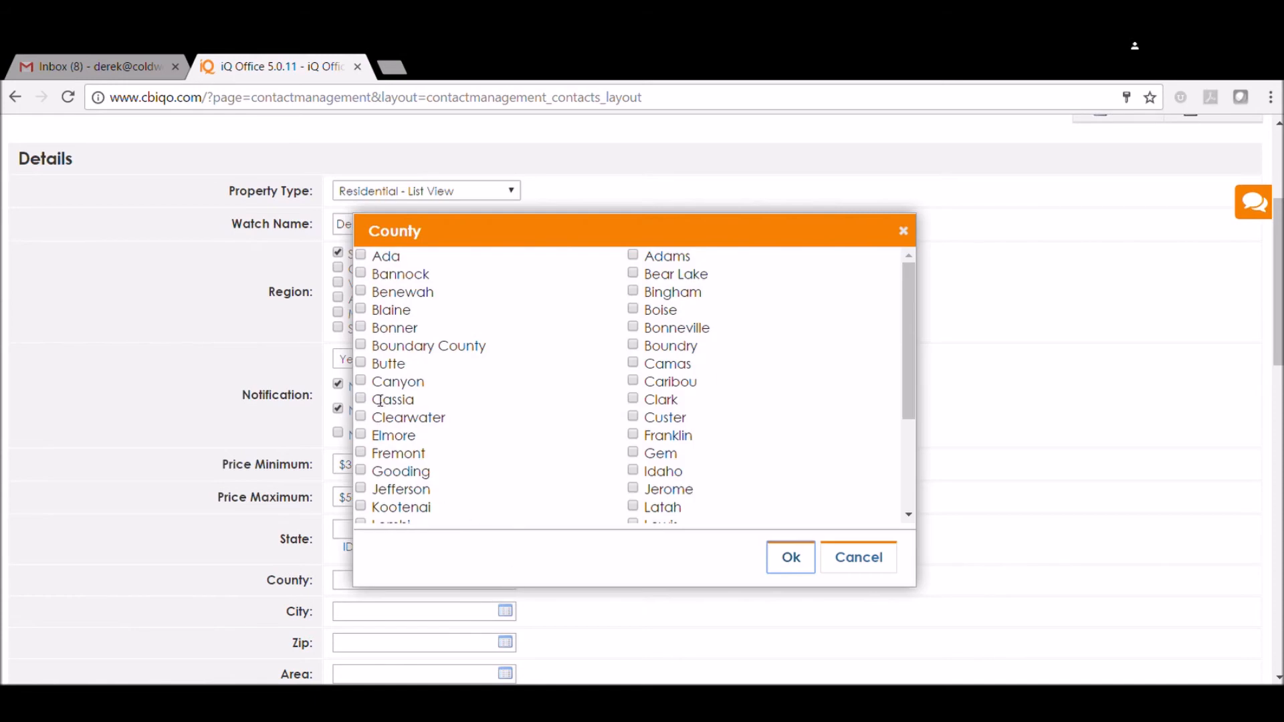
click(361, 310)
click(791, 557)
Exclude the Manufactured Home and Farm or Ranch styles from the watch
scroll(421, 599, down, 2)
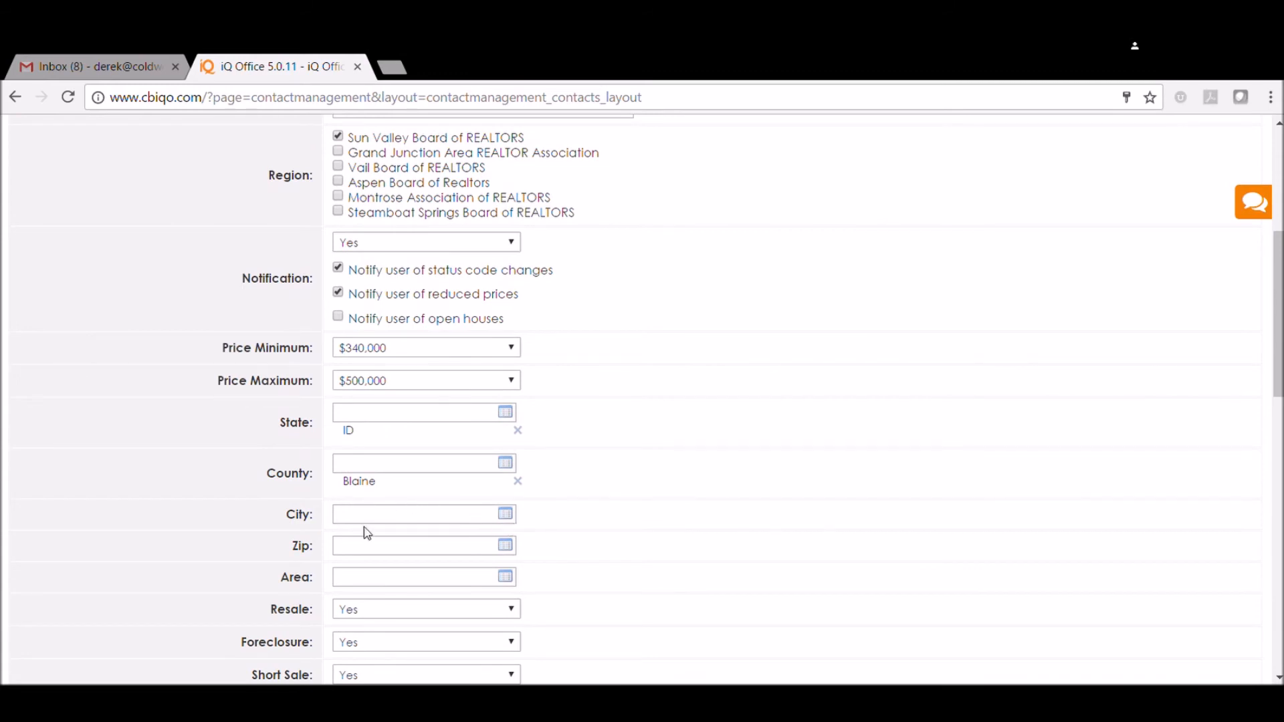
scroll(365, 532, down, 2)
scroll(368, 533, down, 1)
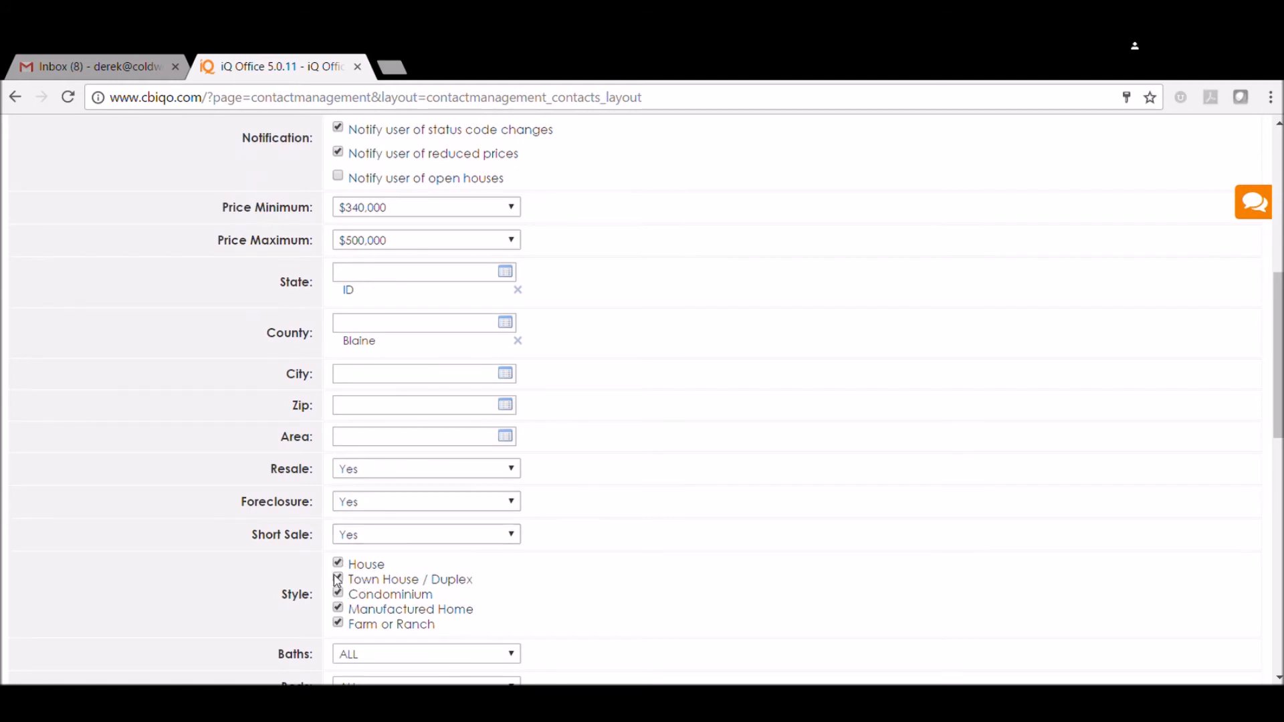
click(337, 607)
click(337, 622)
scroll(497, 595, down, 6)
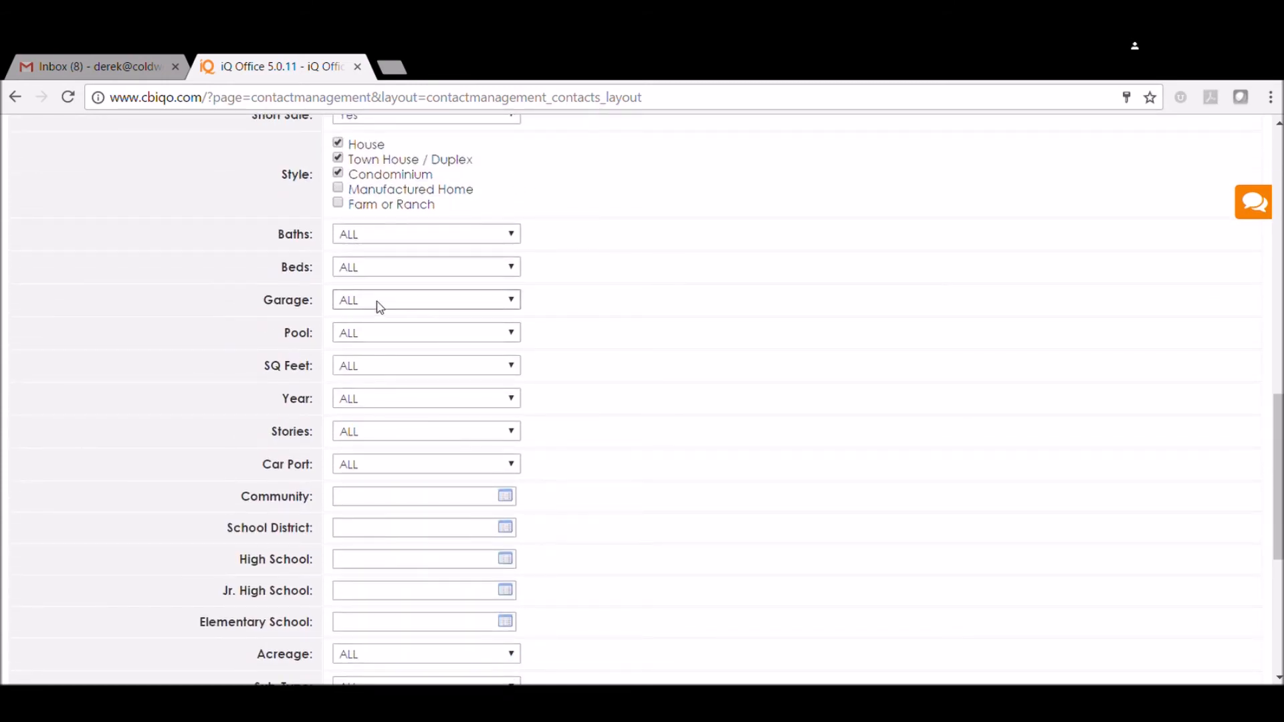
Save the property watch with its remaining criteria left at ALL, declining to notify the contact of the matching properties
scroll(384, 402, down, 6)
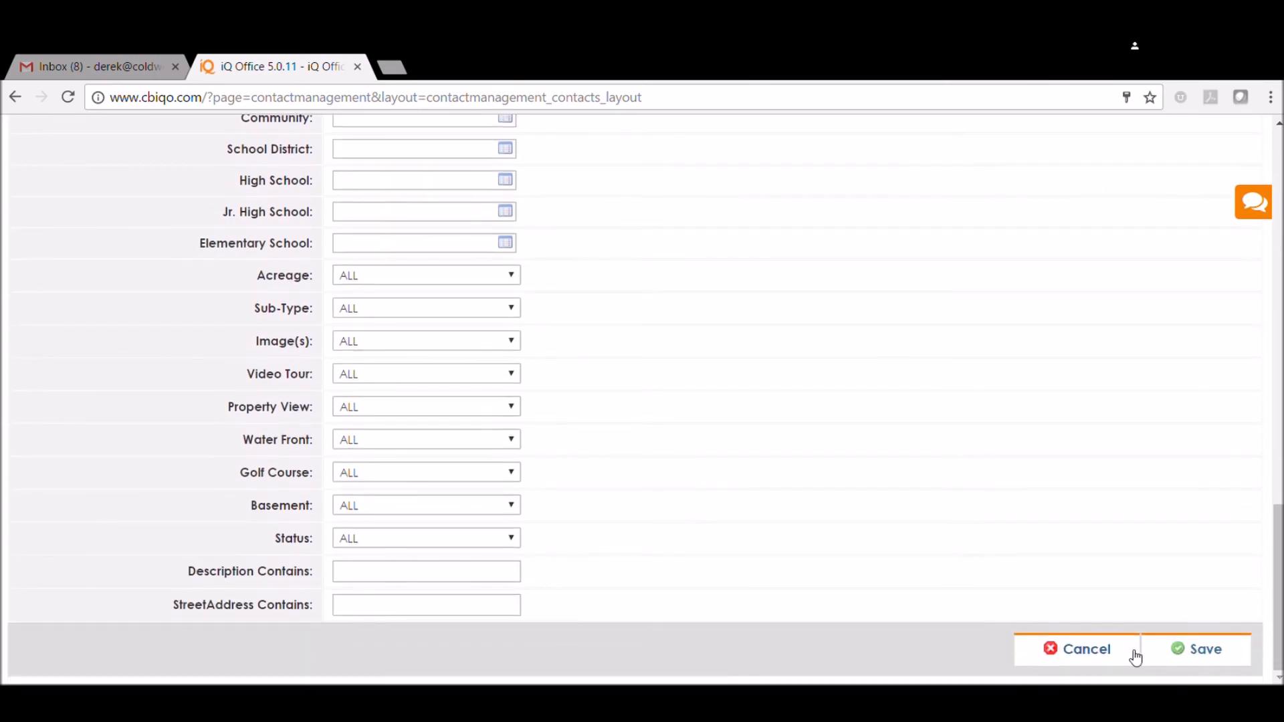
click(1216, 664)
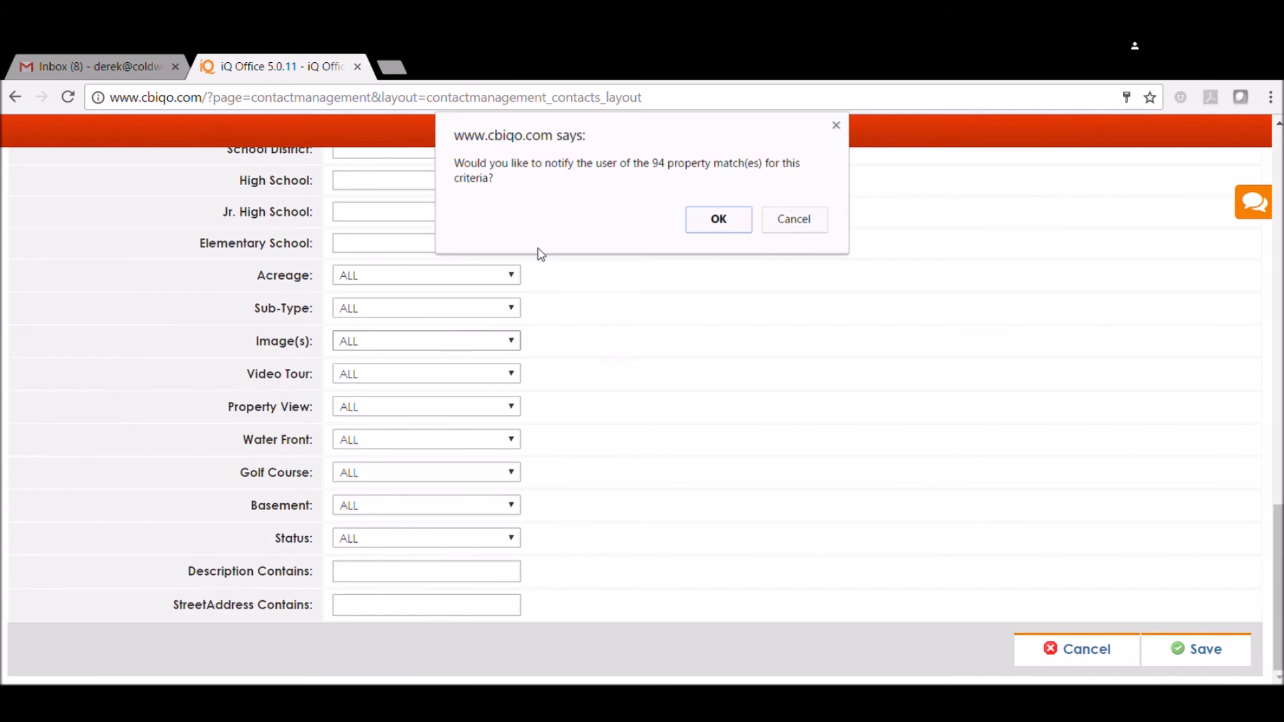
click(802, 219)
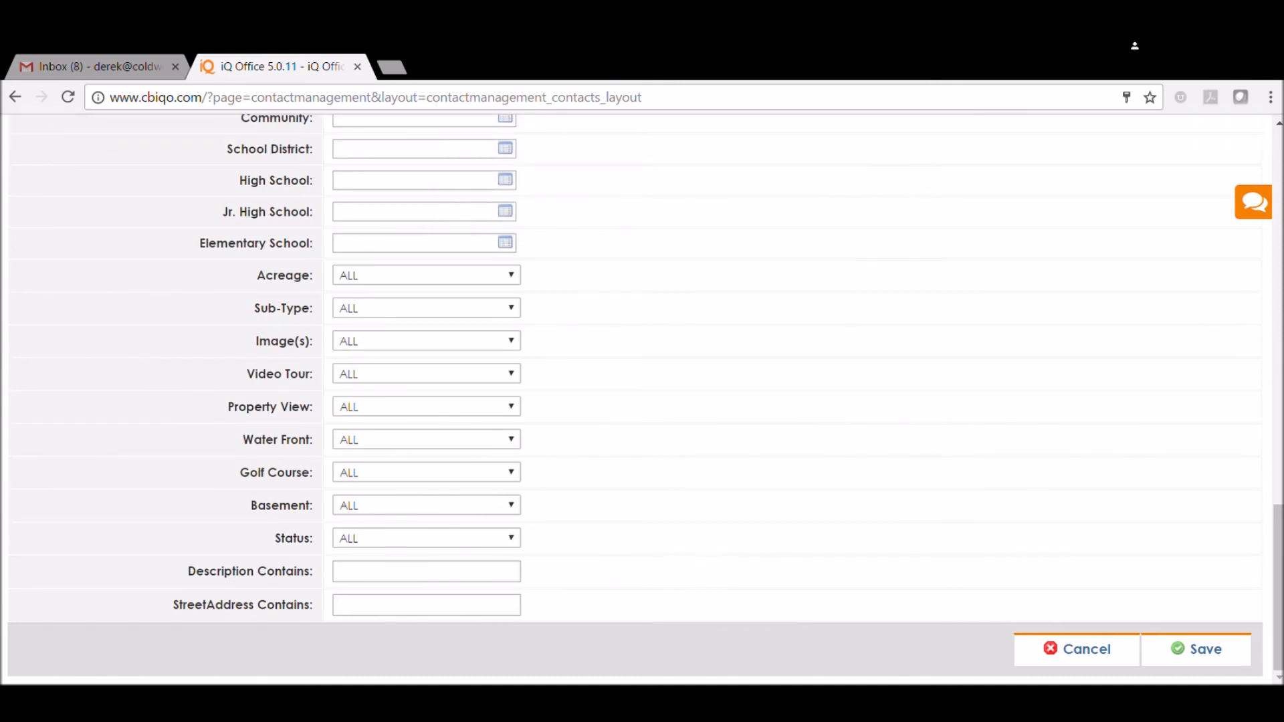
click(1208, 653)
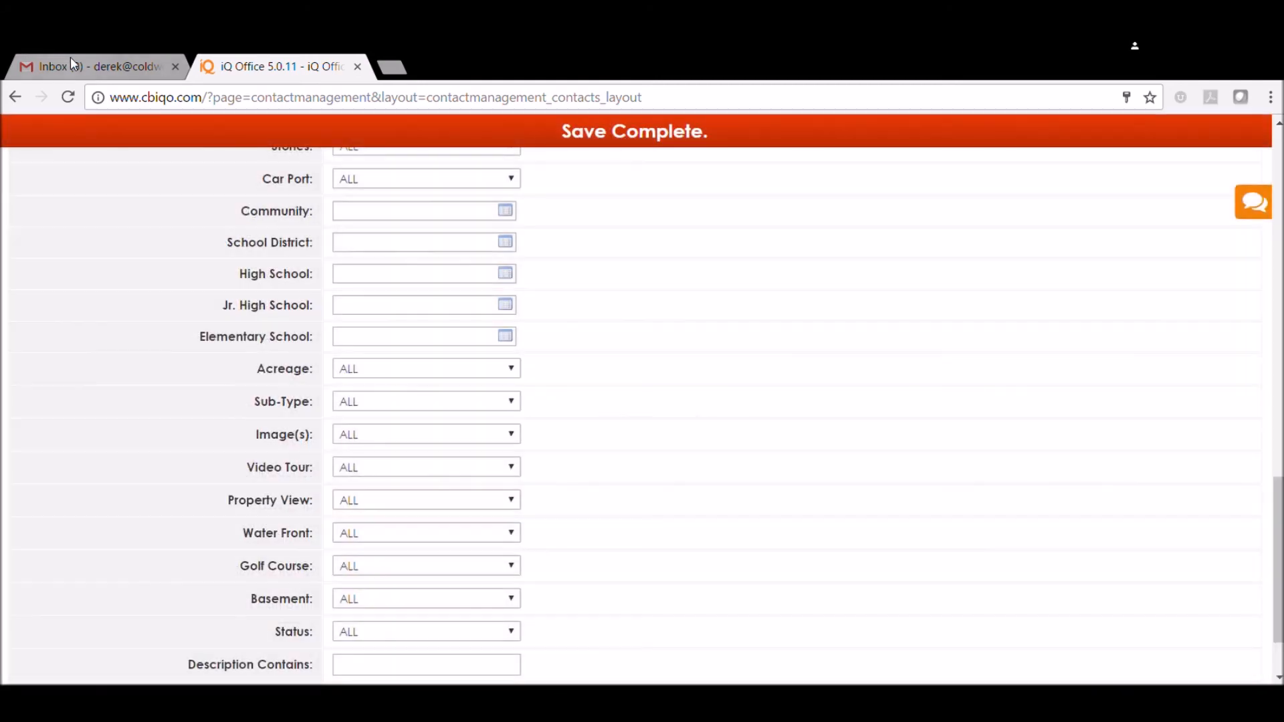
Switch to Gmail, change to the contact's mail account and open the "Welcome to My Portal" message
click(76, 68)
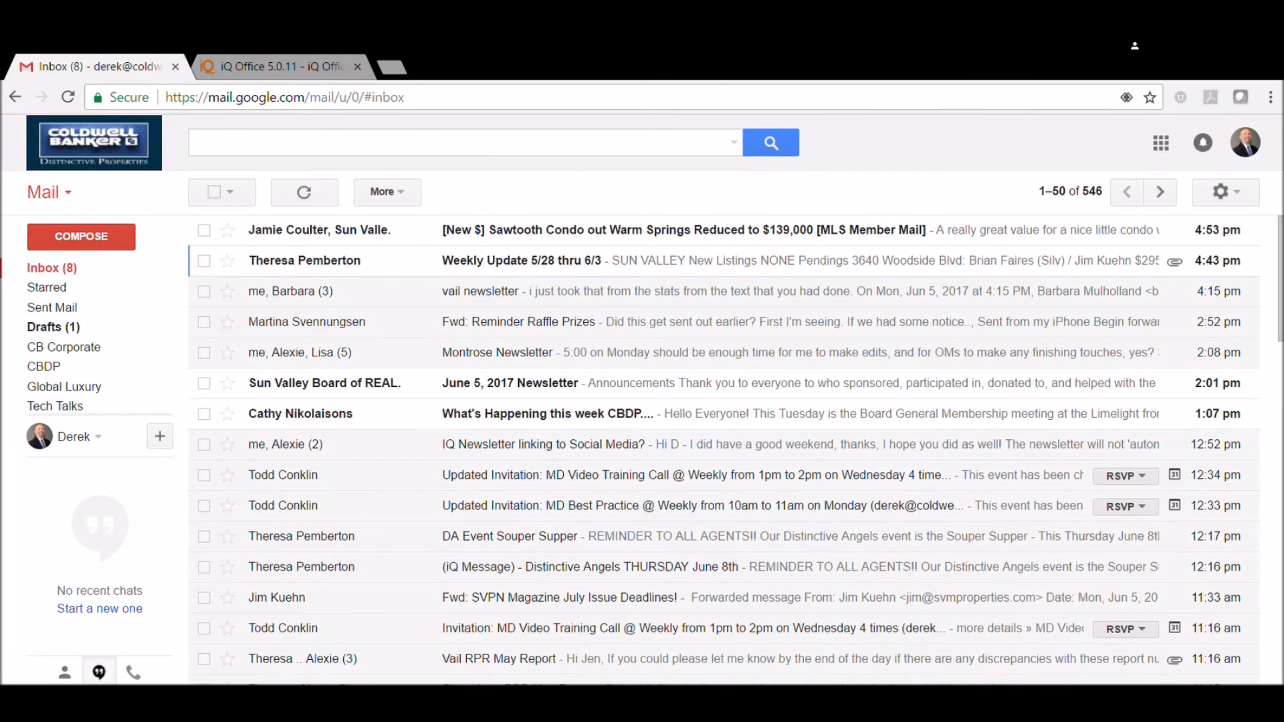
click(1243, 143)
click(1084, 391)
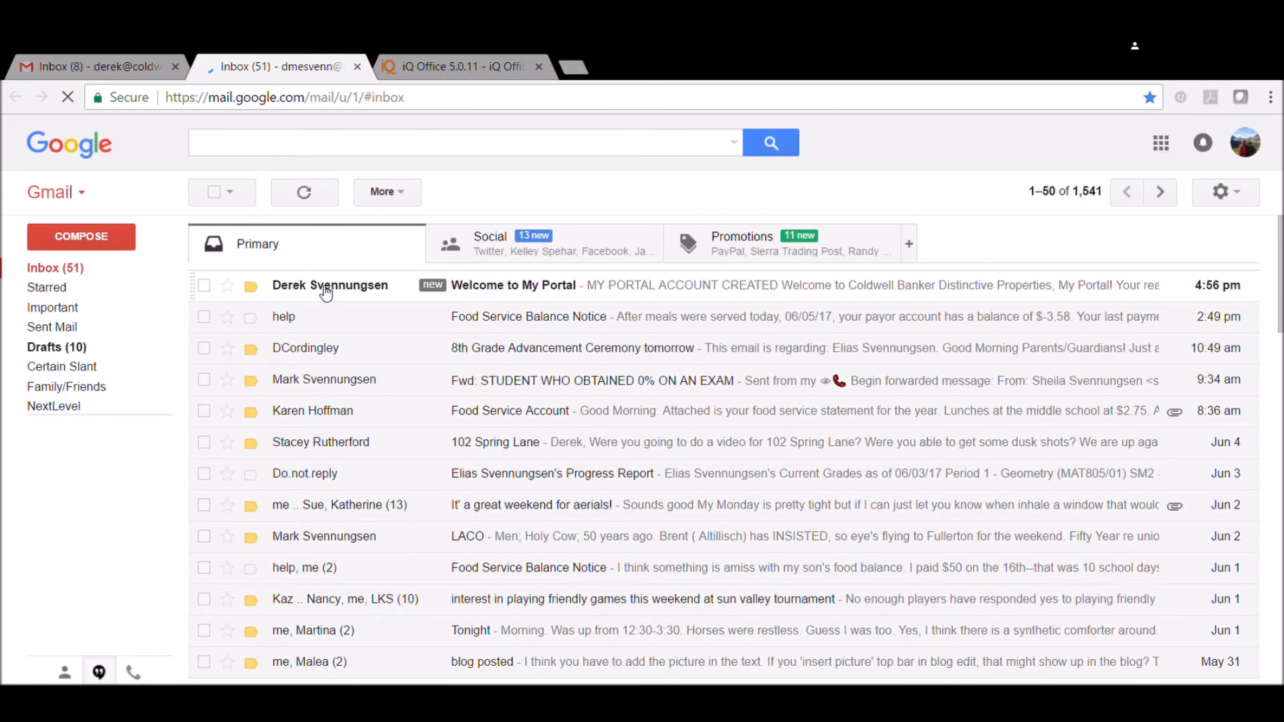
click(328, 294)
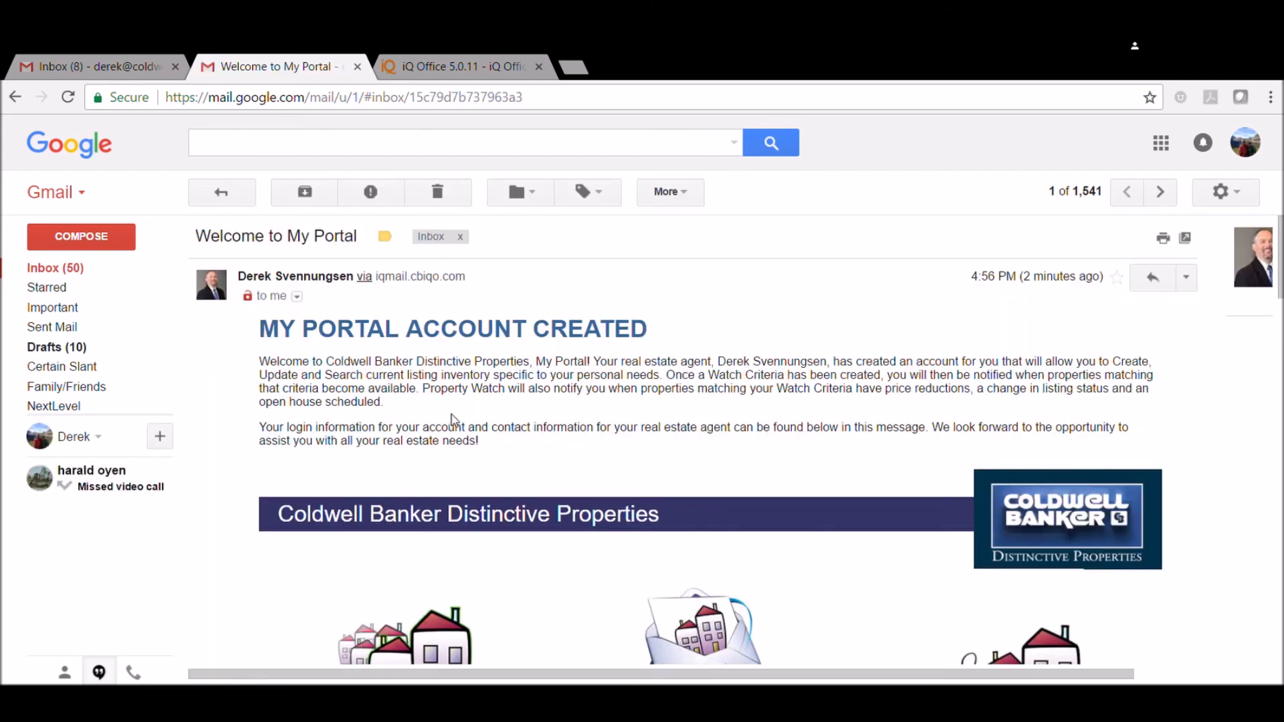
Open the client portal through the login link in the welcome email and review the Searches, Saved and Emailed sections on its home page
scroll(451, 415, down, 7)
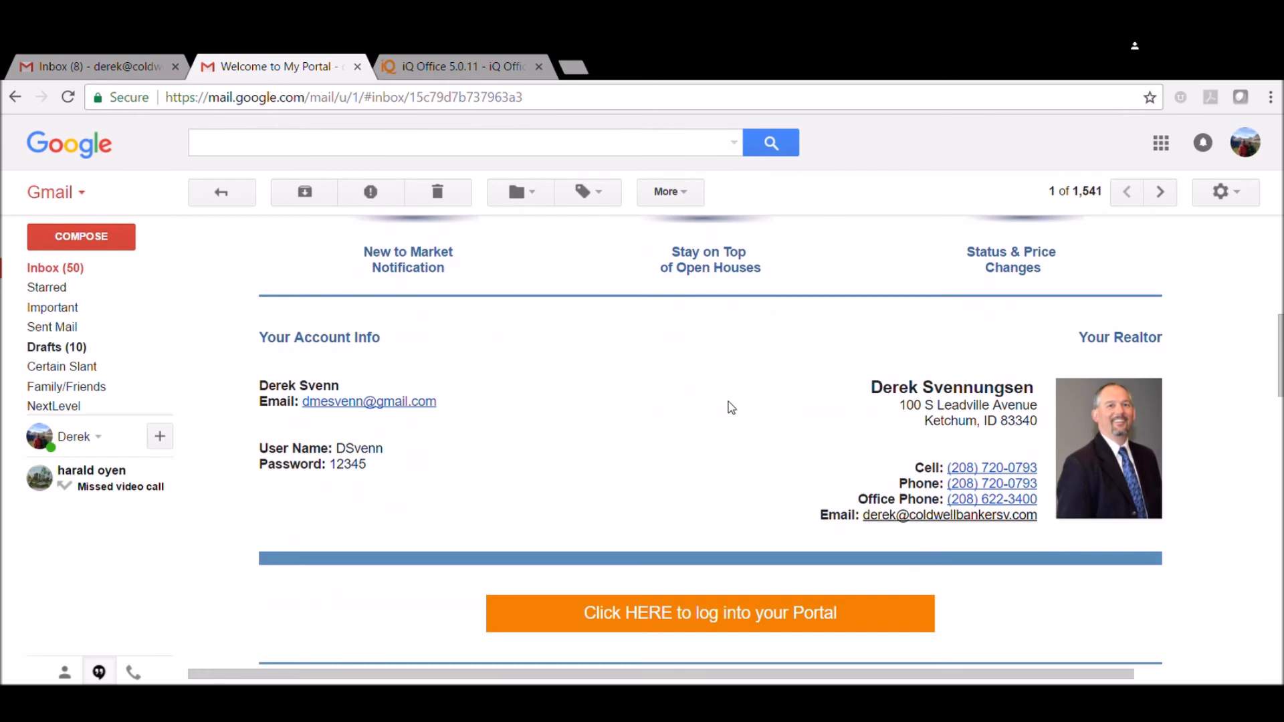
scroll(684, 554, down, 2)
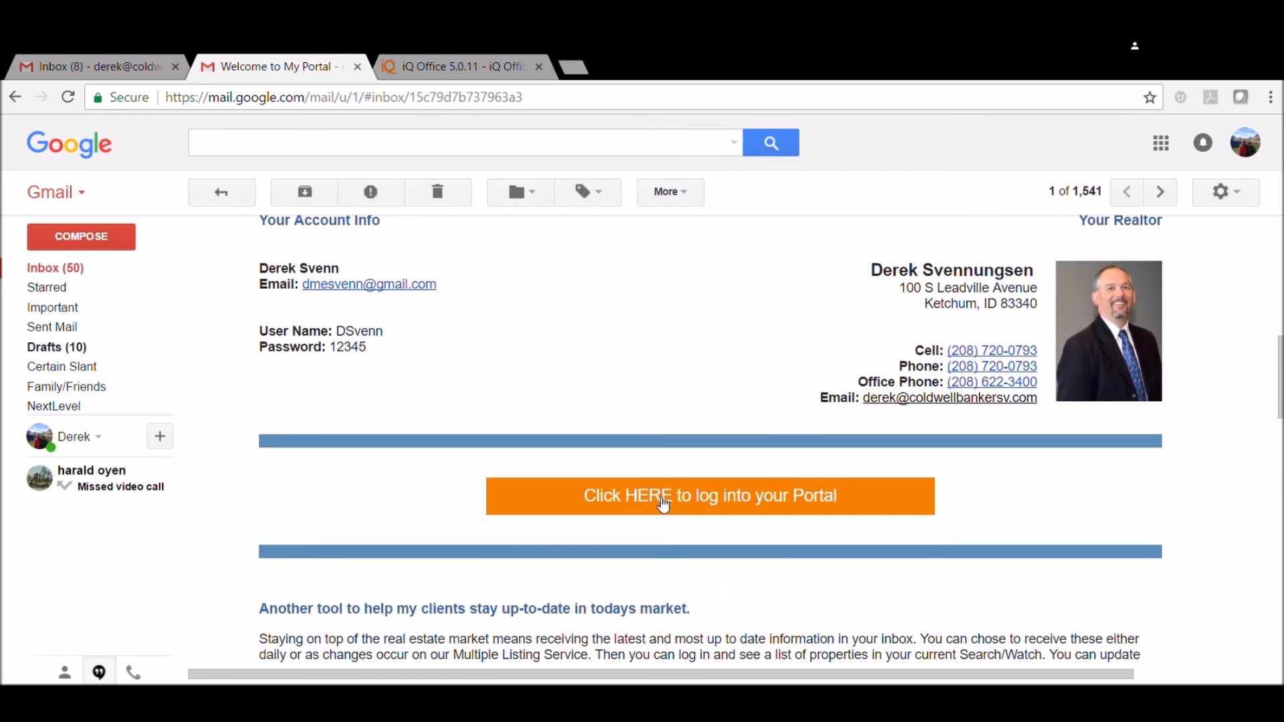
click(661, 503)
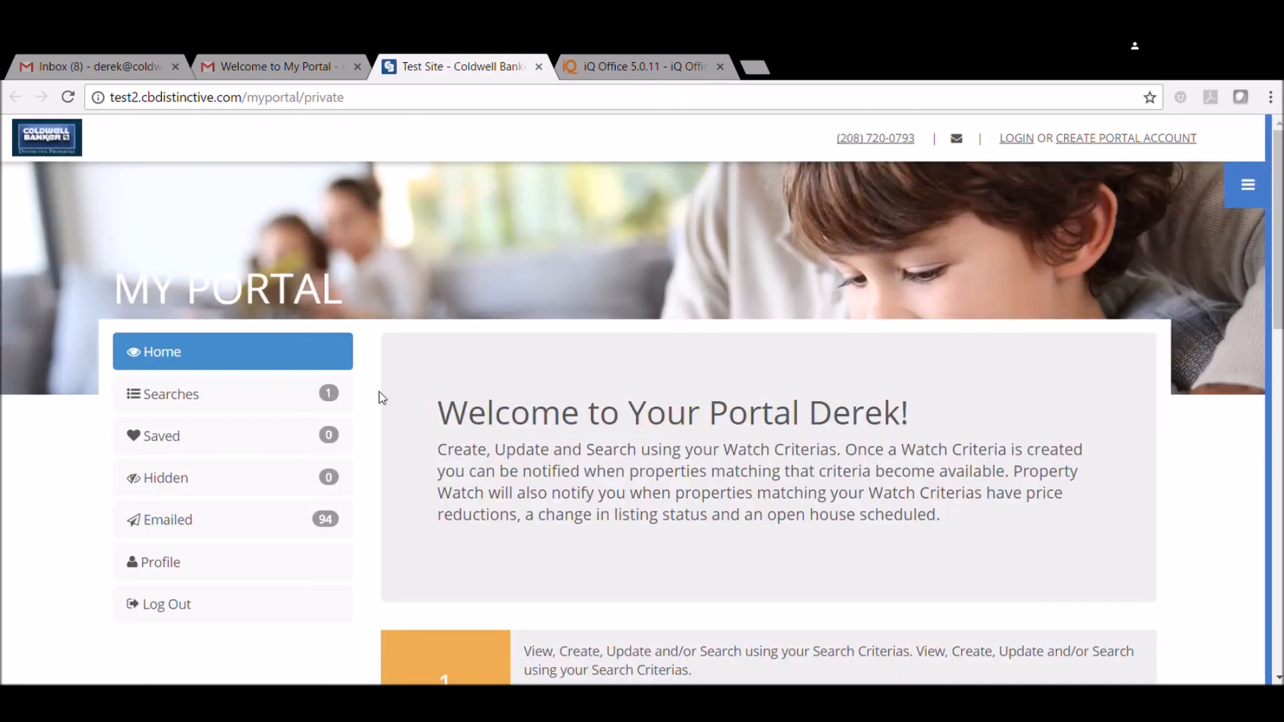
scroll(633, 425, up, 2)
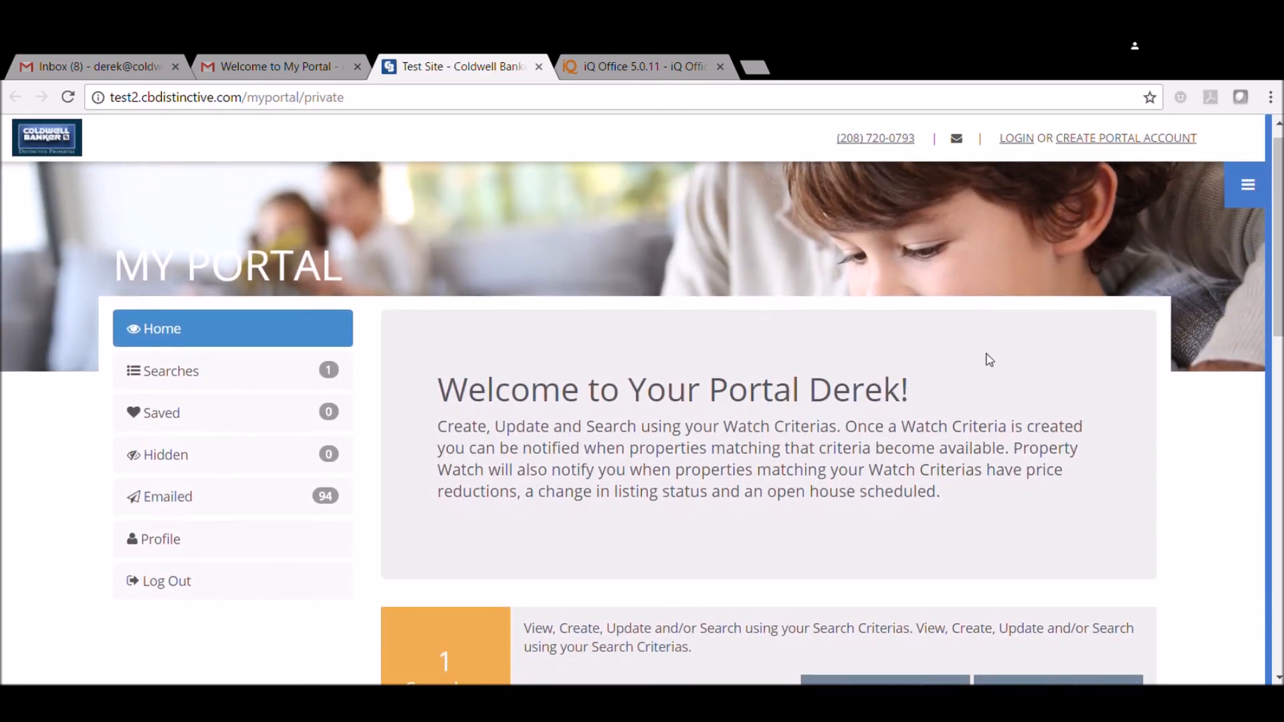
scroll(894, 355, down, 4)
scroll(460, 399, down, 5)
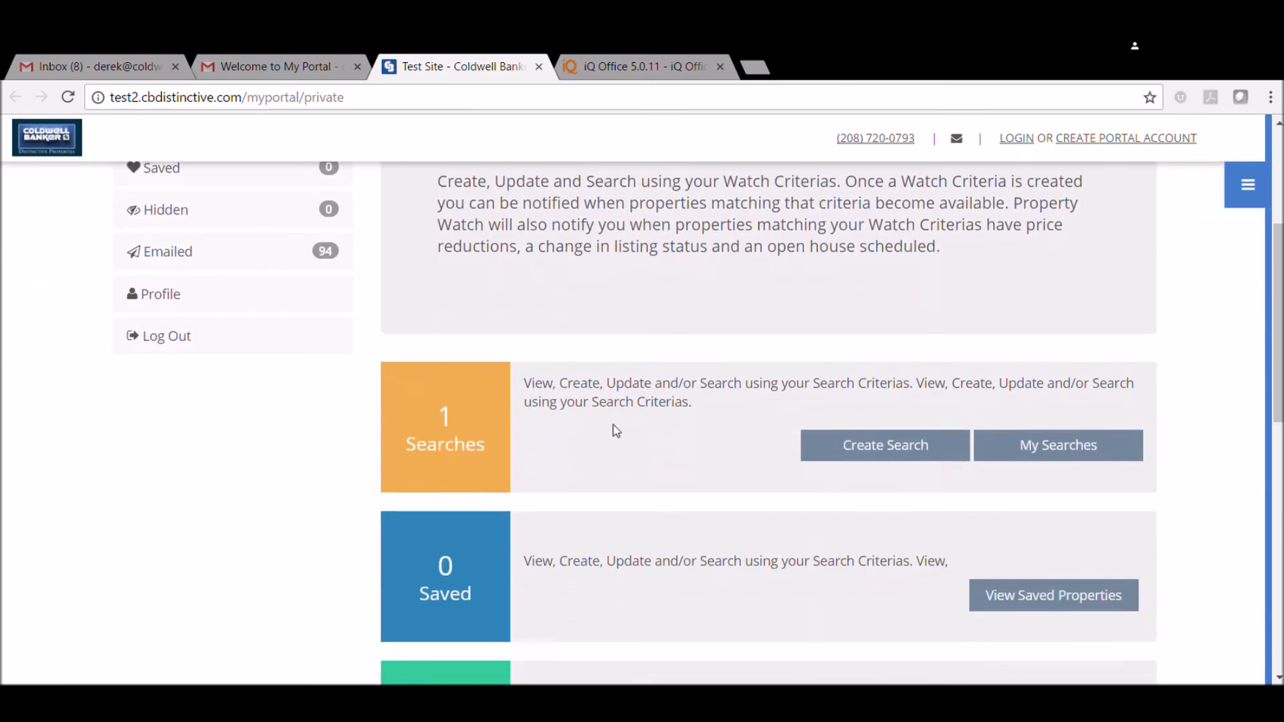
scroll(446, 393, up, 9)
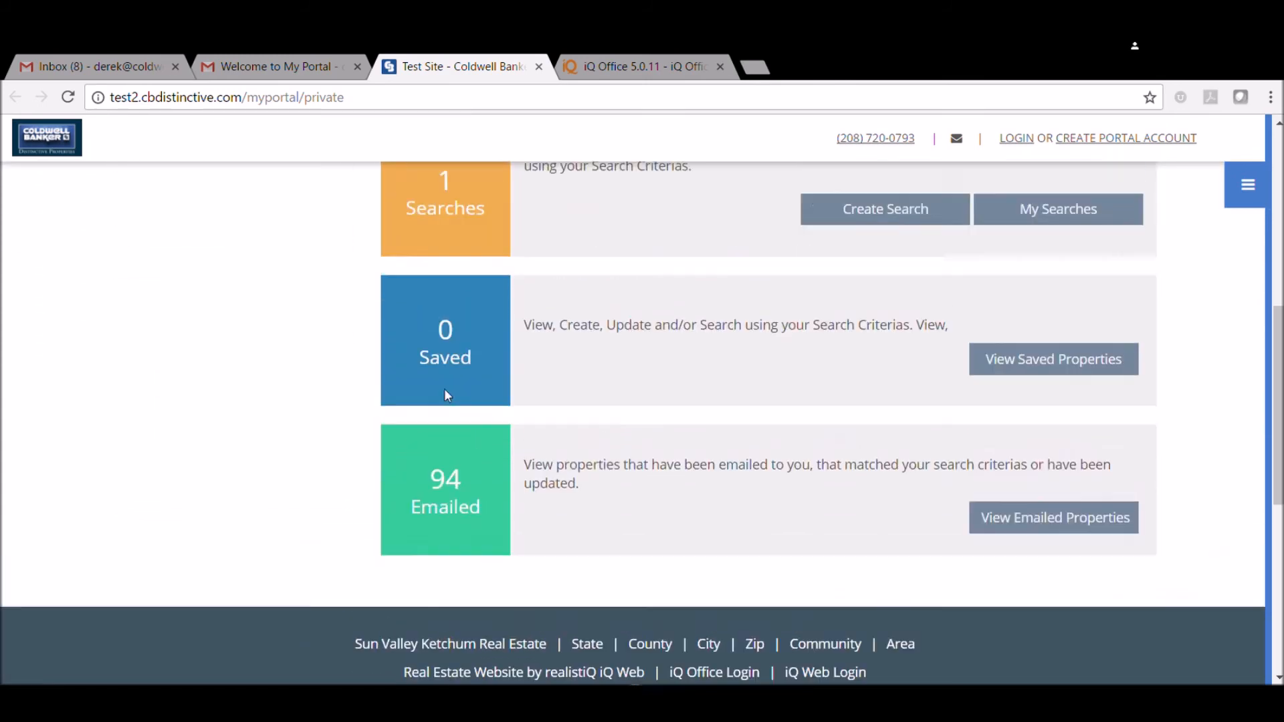